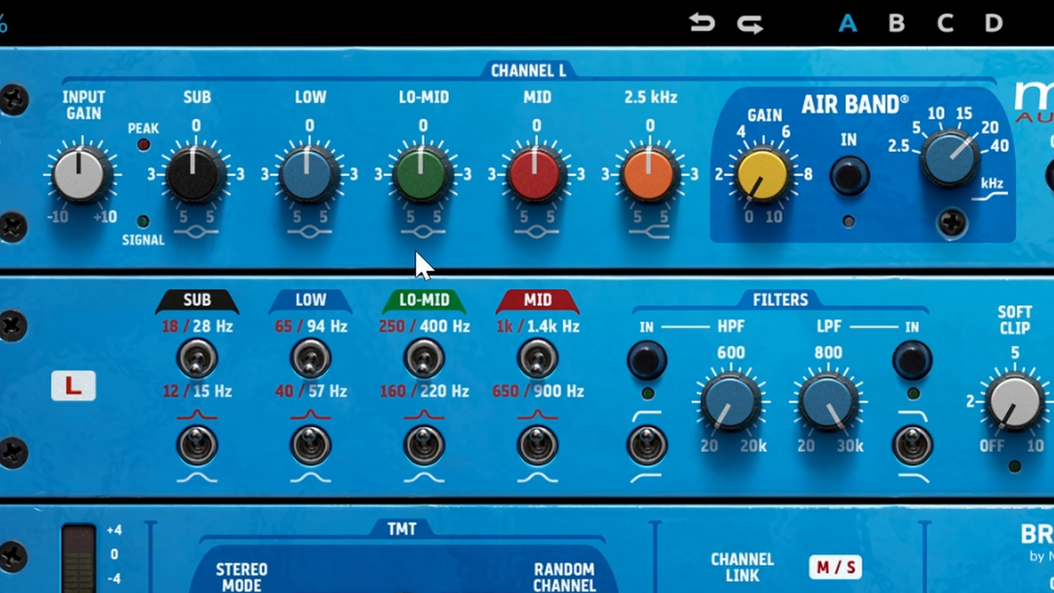
- Set Channel L's Low gain to +0.5 and its Mid gain to -0.5 on the Maag EQ4 MS
scroll(294, 205, up, 1)
mouse_move(416, 188)
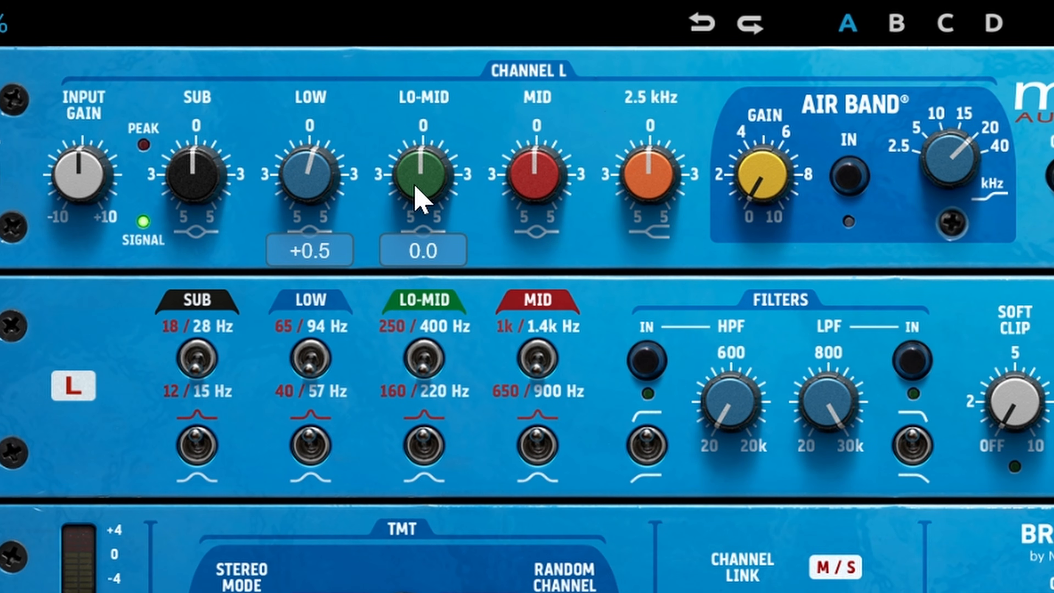
scroll(527, 176, down, 1)
scroll(201, 183, down, 2)
scroll(209, 176, up, 2)
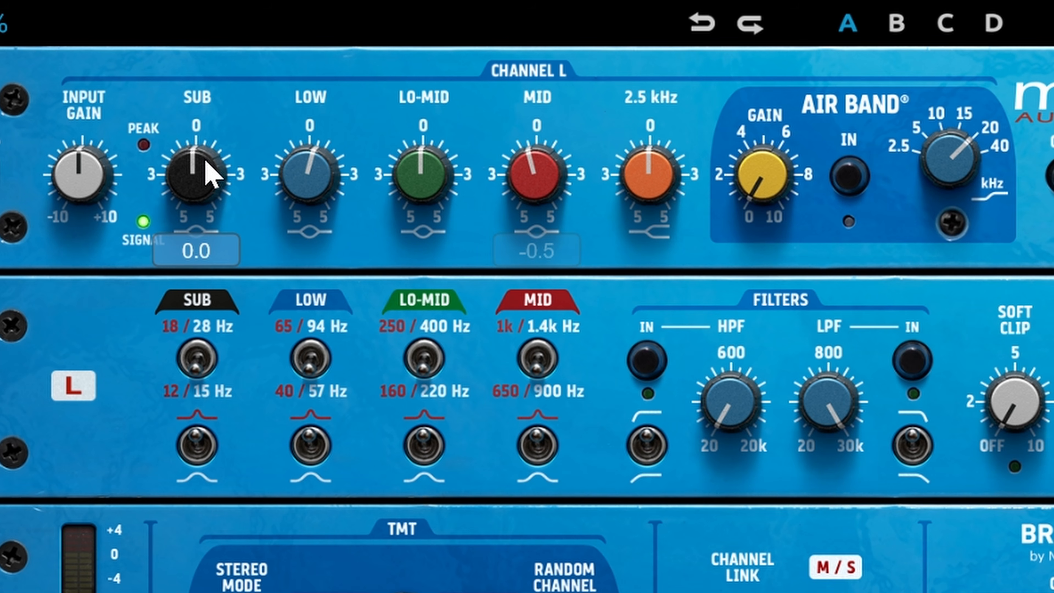
- Boost Channel L's 2.5 kHz band to +1.5
scroll(298, 195, down, 3)
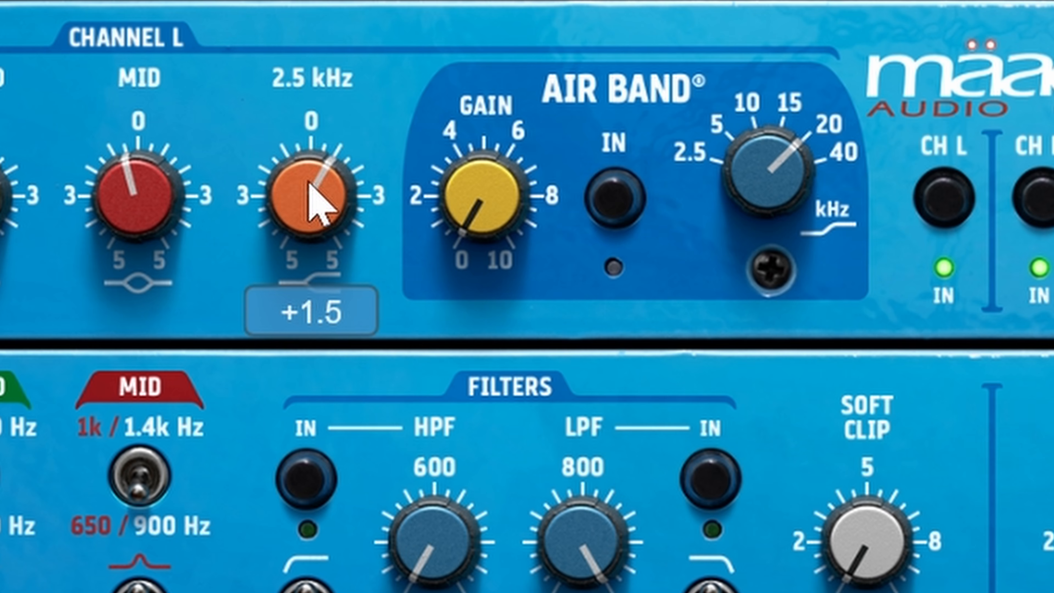
scroll(308, 176, down, 1)
scroll(275, 124, up, 1)
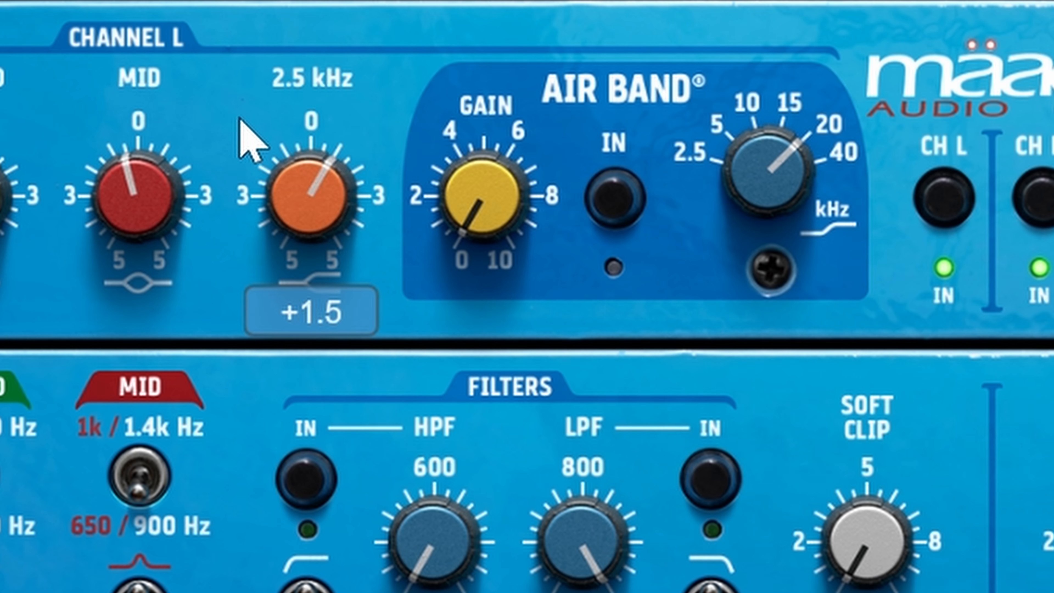
scroll(239, 118, down, 1)
- Engage Channel L's Air Band, raise its gain and adjust its kHz frequency
click(609, 204)
drag(467, 225, 518, 5)
drag(804, 210, 731, 30)
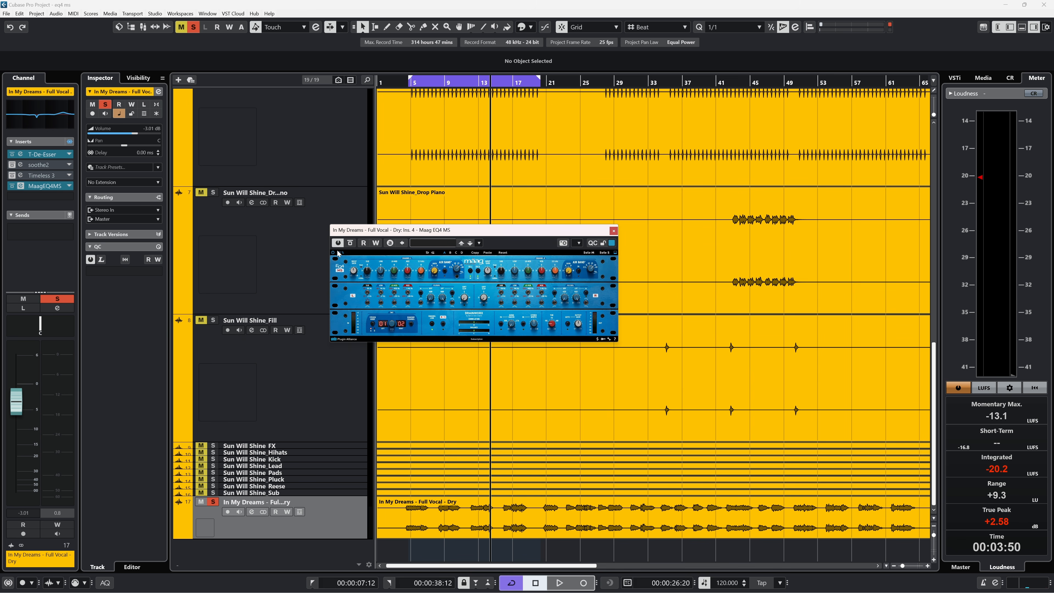
- Enlarge the Maag EQ4 MS interface to 100% and reposition its window over the project
click(338, 254)
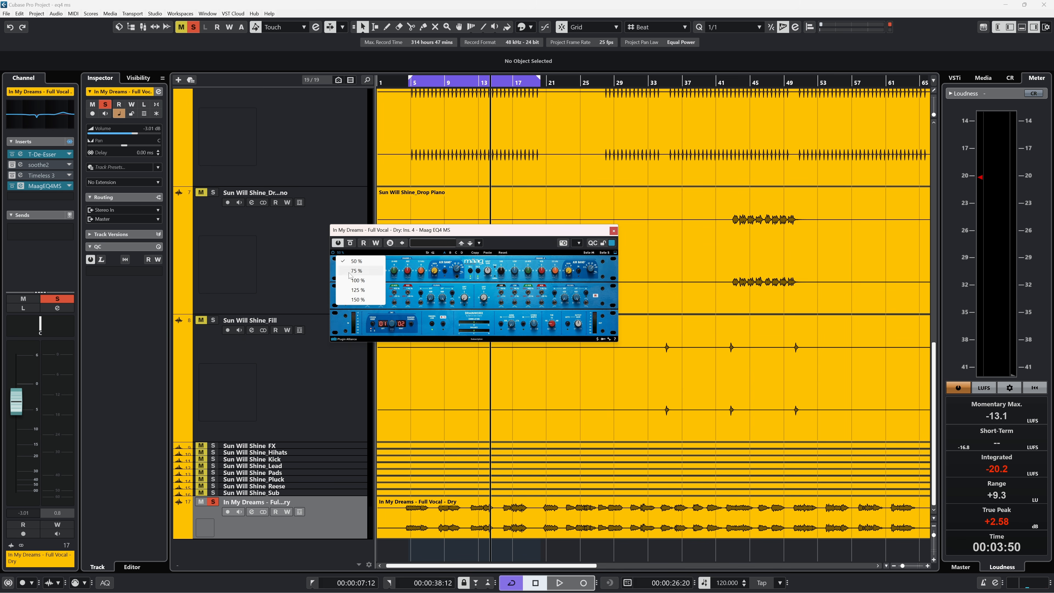
click(347, 265)
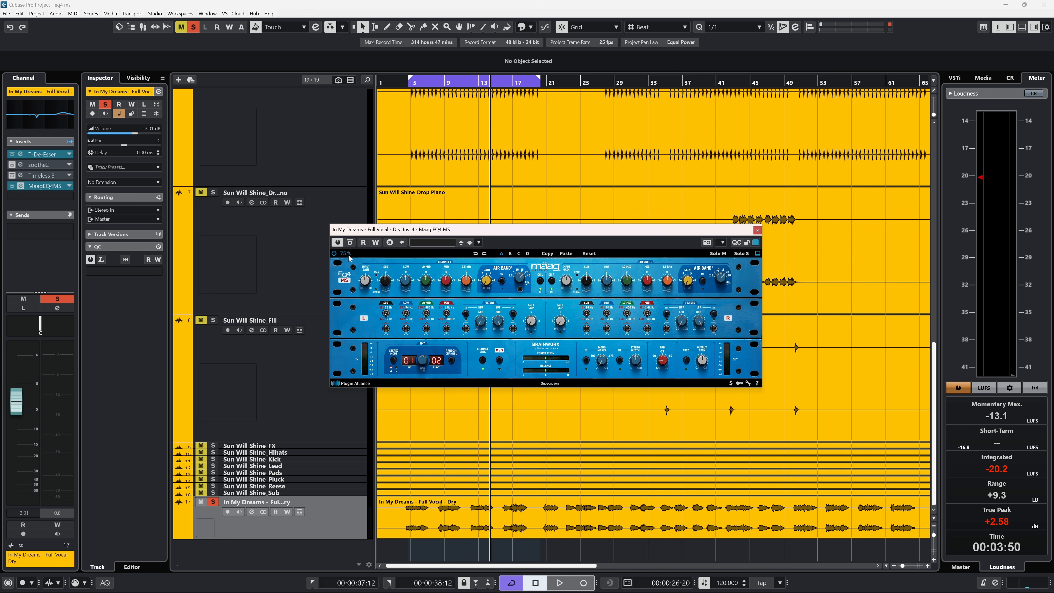
click(345, 253)
click(360, 292)
drag(446, 233, 294, 189)
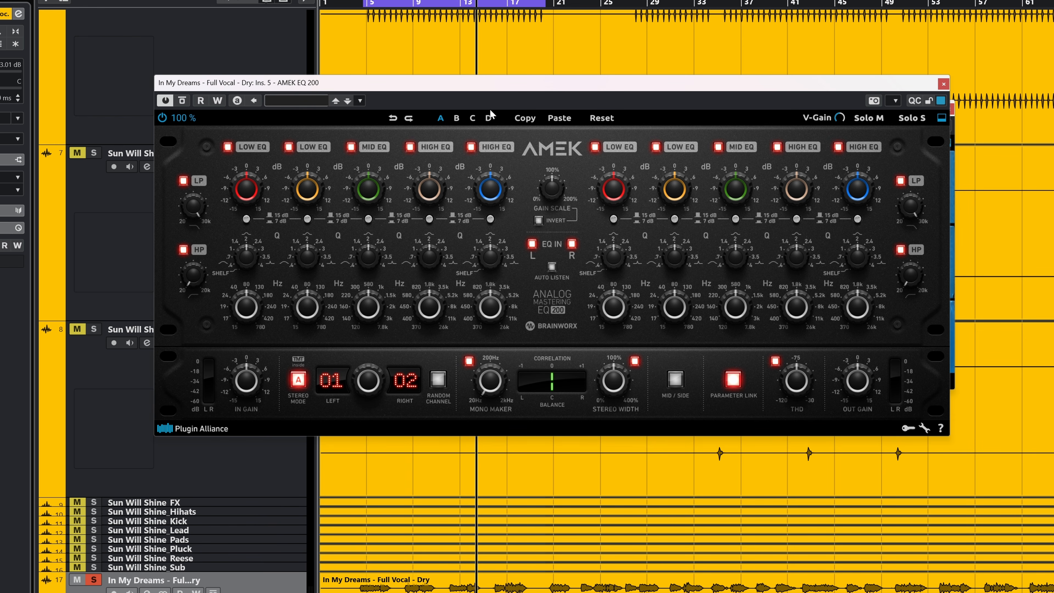
- Arrange the AMEK EQ 200 and Maag EQ4 MS plugin windows one above the other for comparison
mouse_move(494, 88)
mouse_down()
mouse_move(512, 97)
mouse_move(502, 95)
mouse_up()
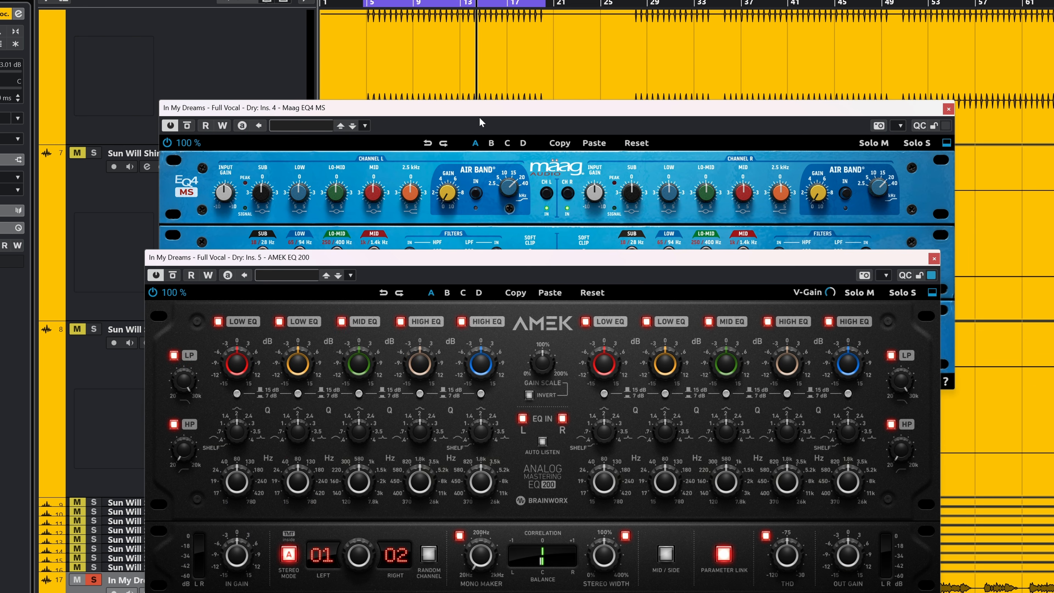
drag(488, 111, 454, 29)
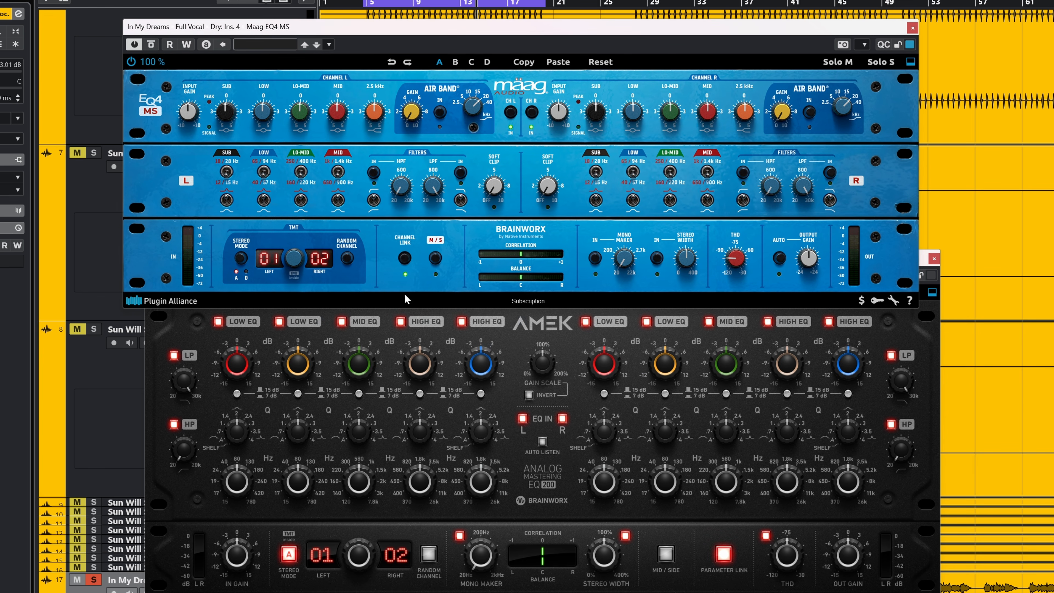
click(405, 347)
drag(425, 257, 415, 309)
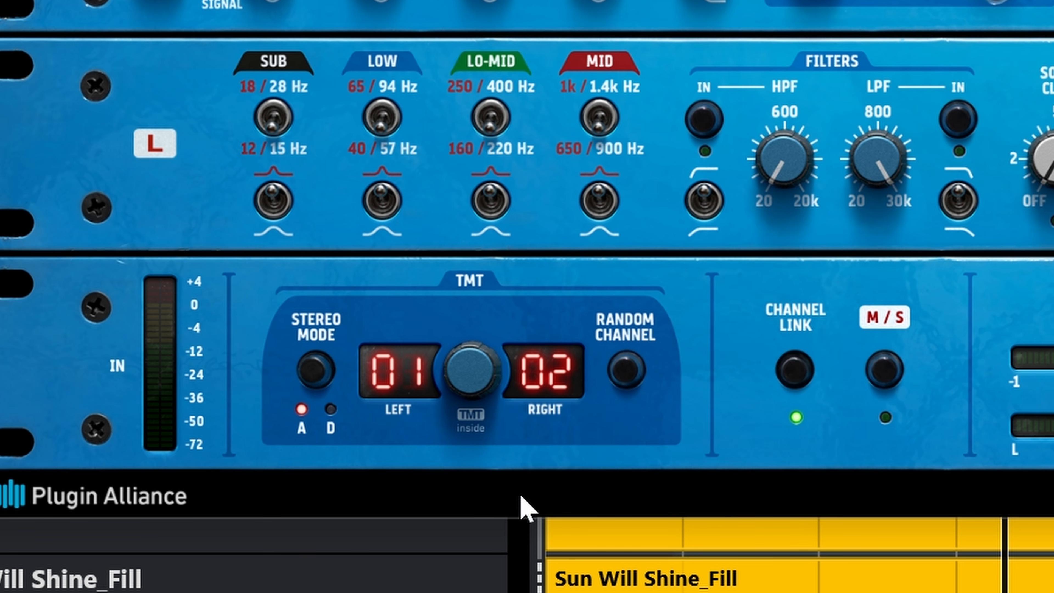
- Try several random TMT channel pairs and return the channels to 01 and 02
click(634, 370)
click(636, 370)
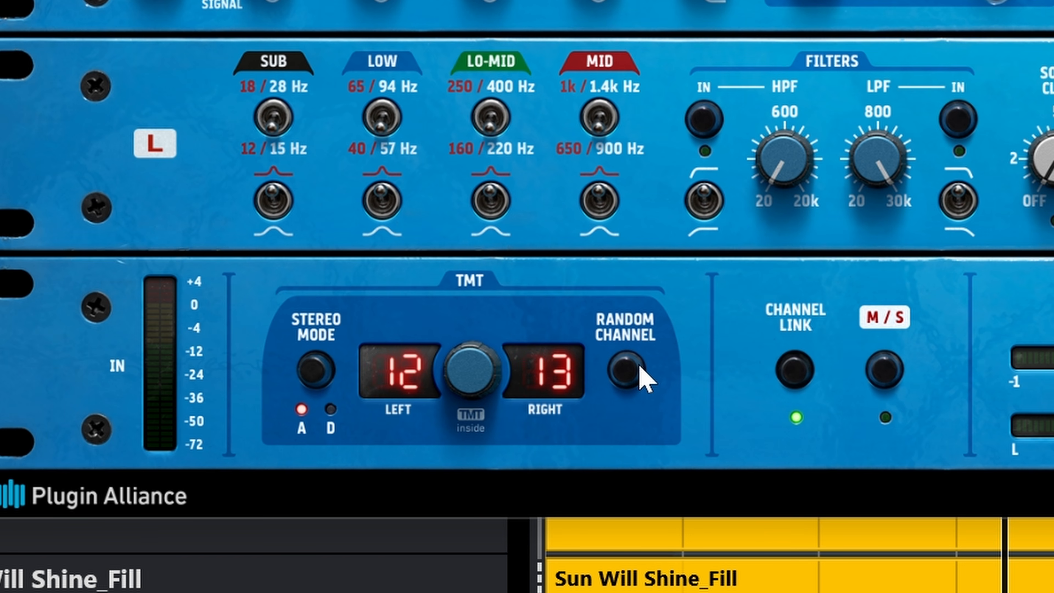
click(638, 369)
click(639, 367)
click(645, 371)
click(645, 371)
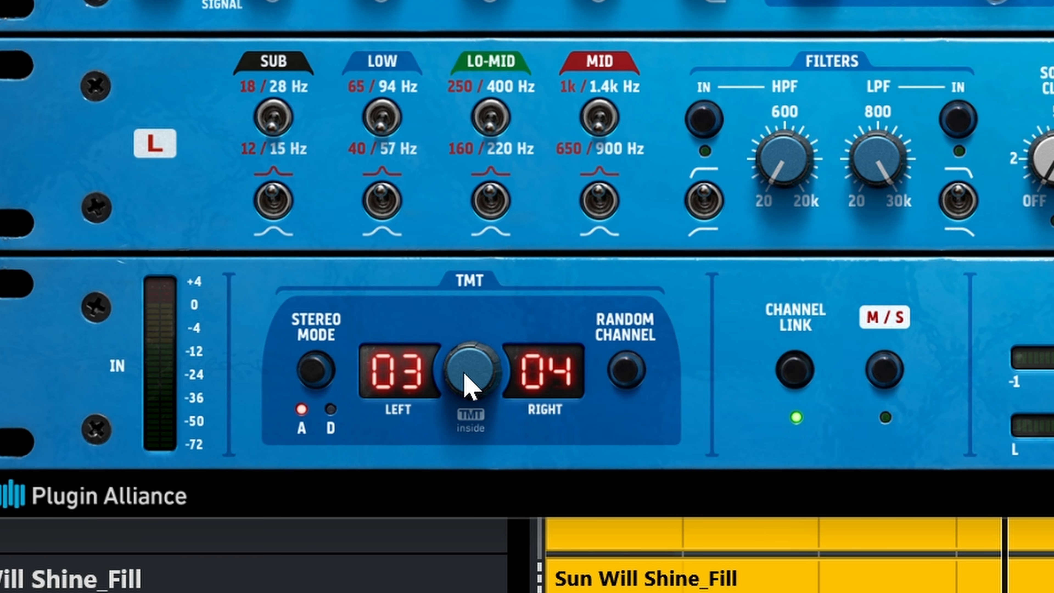
drag(477, 375, 472, 412)
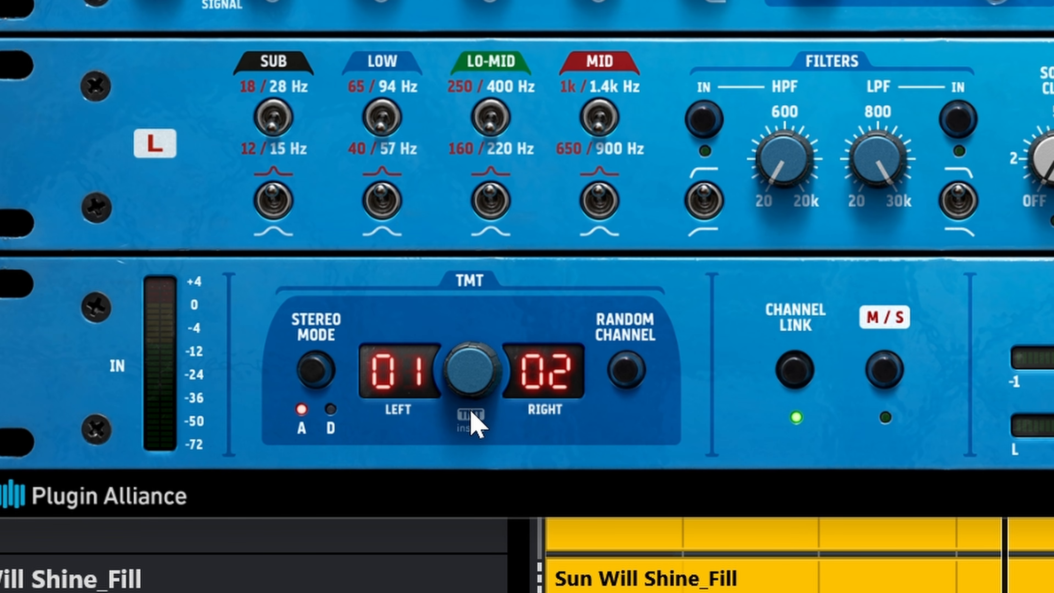
- Switch the TMT stereo mode back and forth between A and D to compare the channel pairing
click(313, 375)
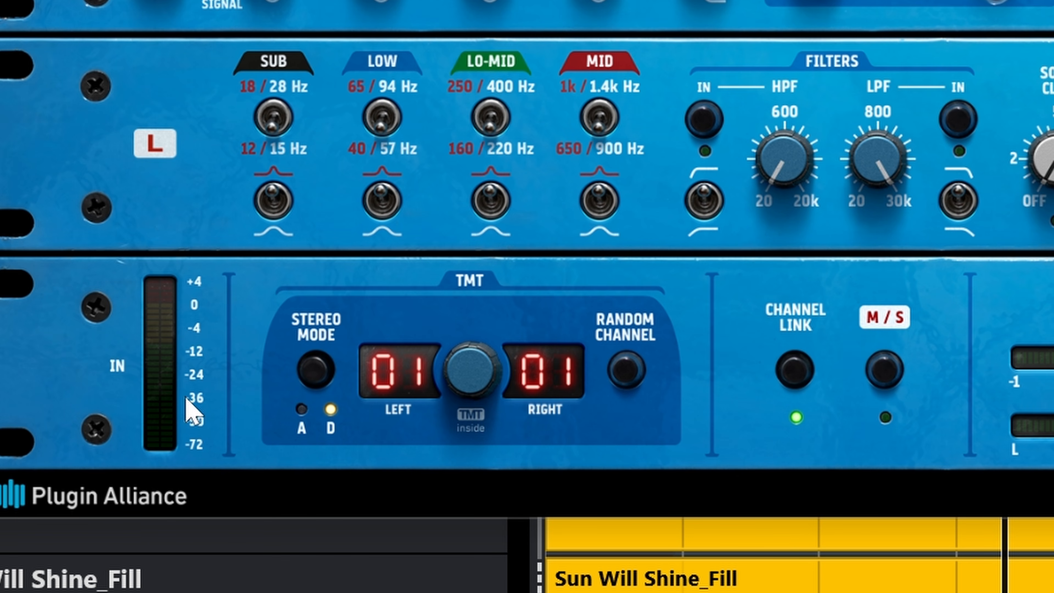
click(320, 371)
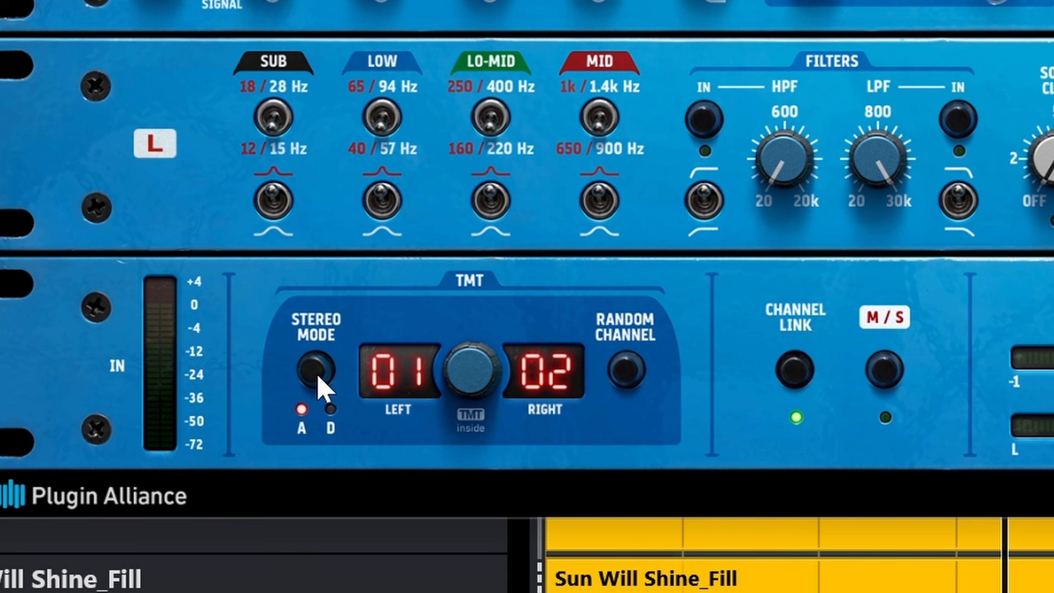
click(316, 373)
click(323, 374)
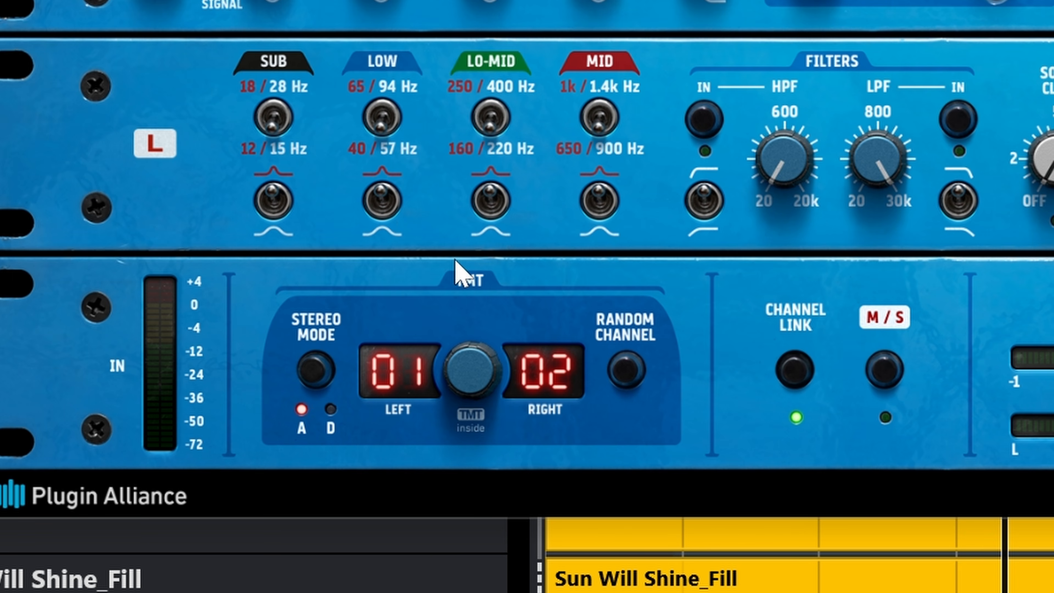
click(328, 375)
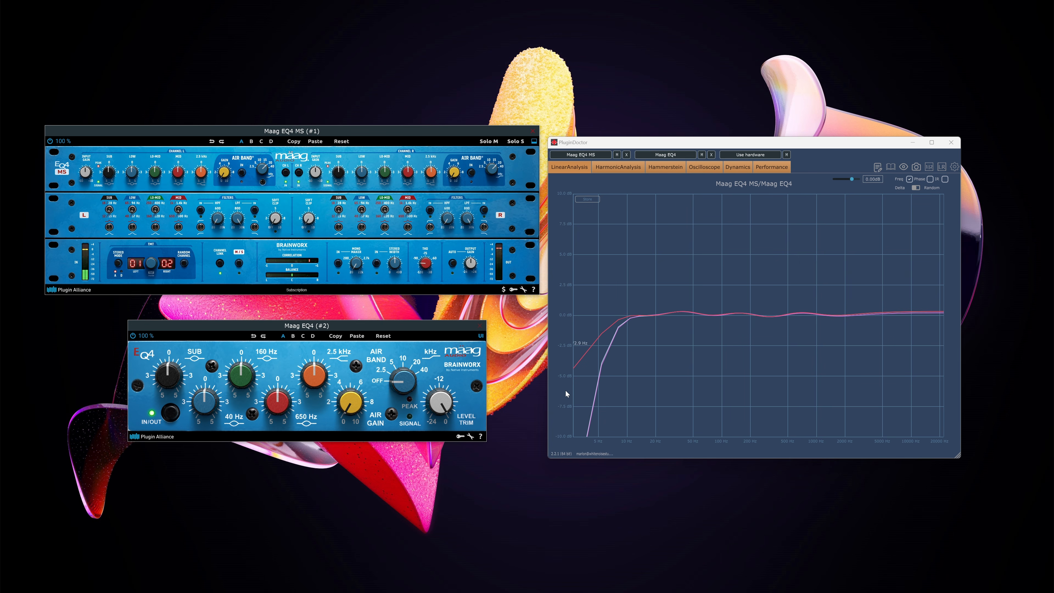
- Switch to PluginDoctor and compare the frequency responses of the Maag EQ4 MS and the original Maag EQ4
click(701, 154)
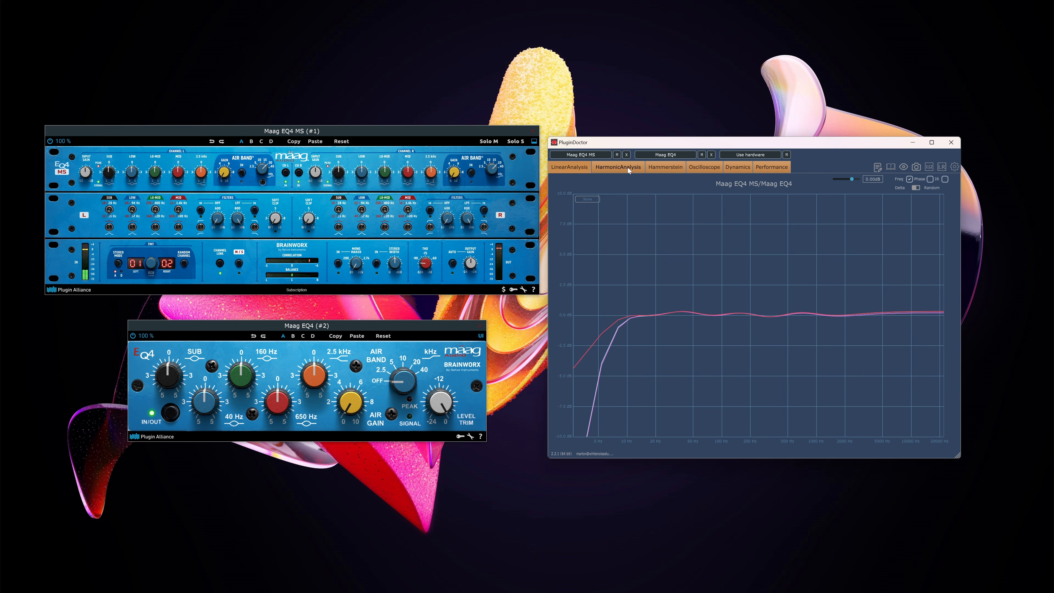
click(701, 154)
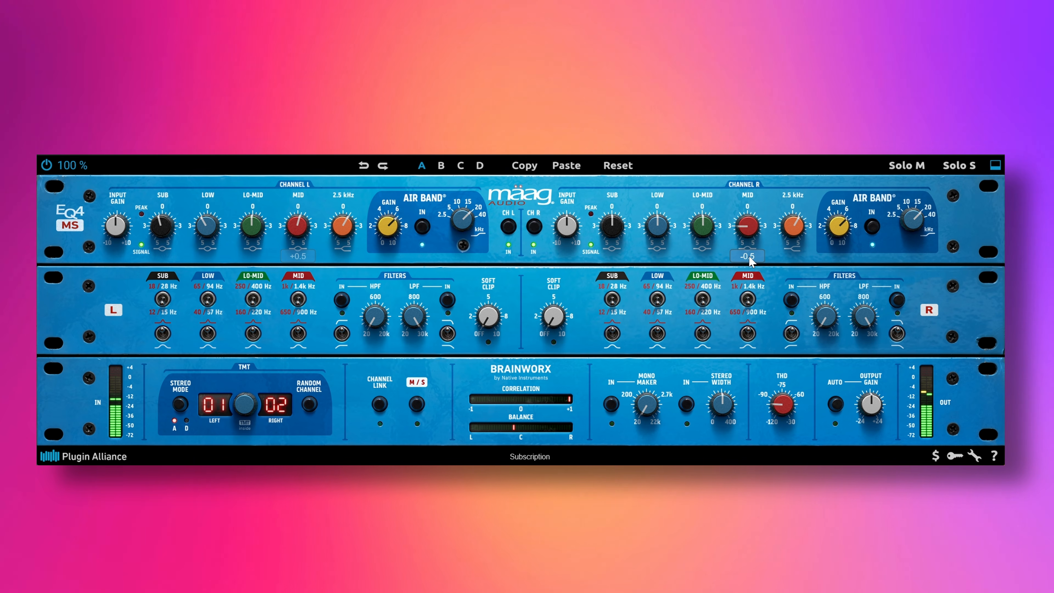
- Lower Channel R's Mid gain to -4.0 and enable M/S mode on the Maag EQ4 MS
scroll(748, 232, down, 7)
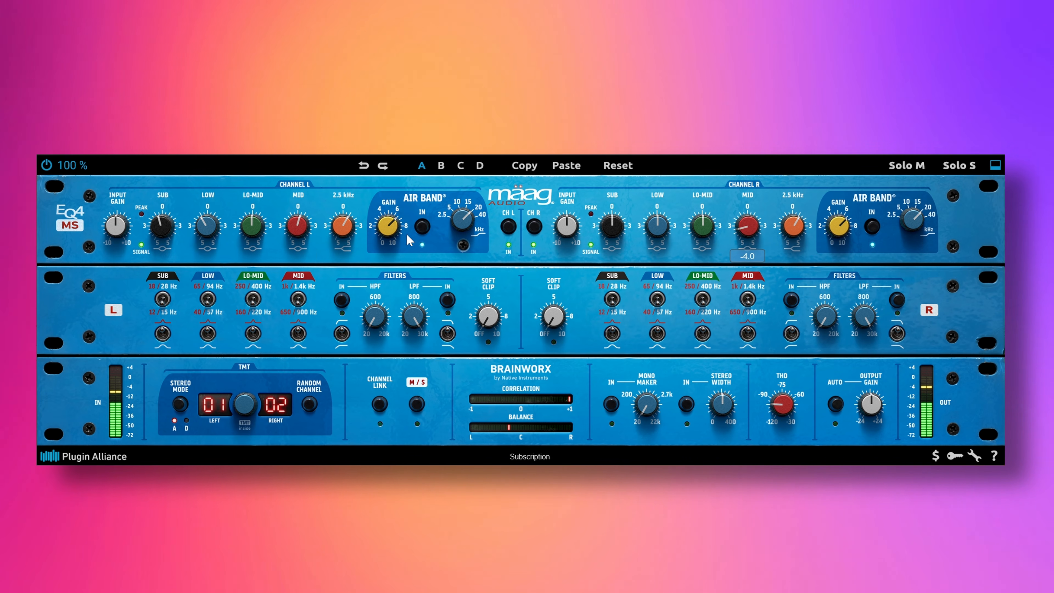
click(416, 403)
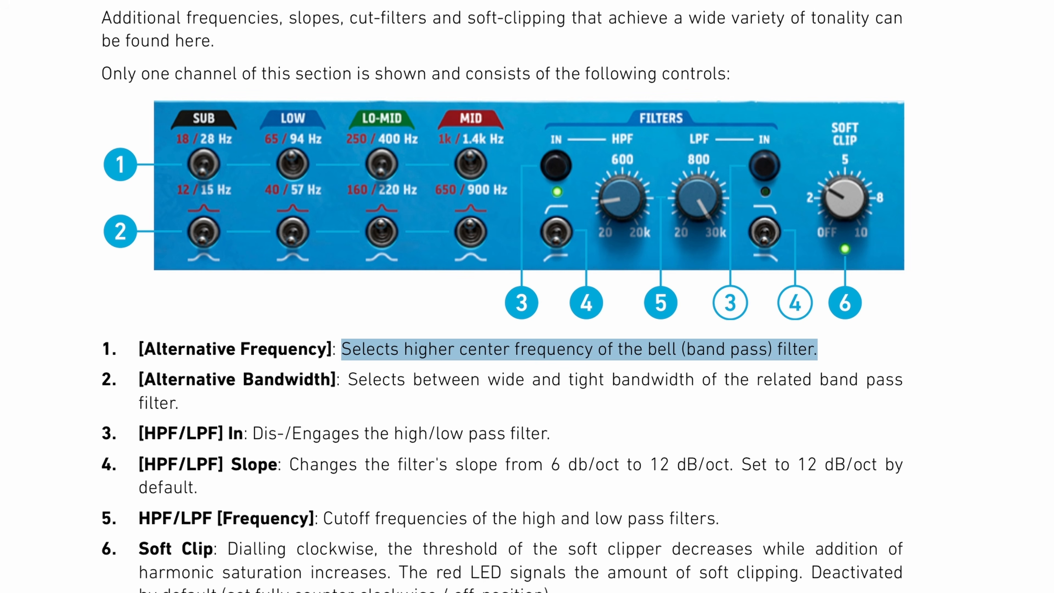
click(891, 442)
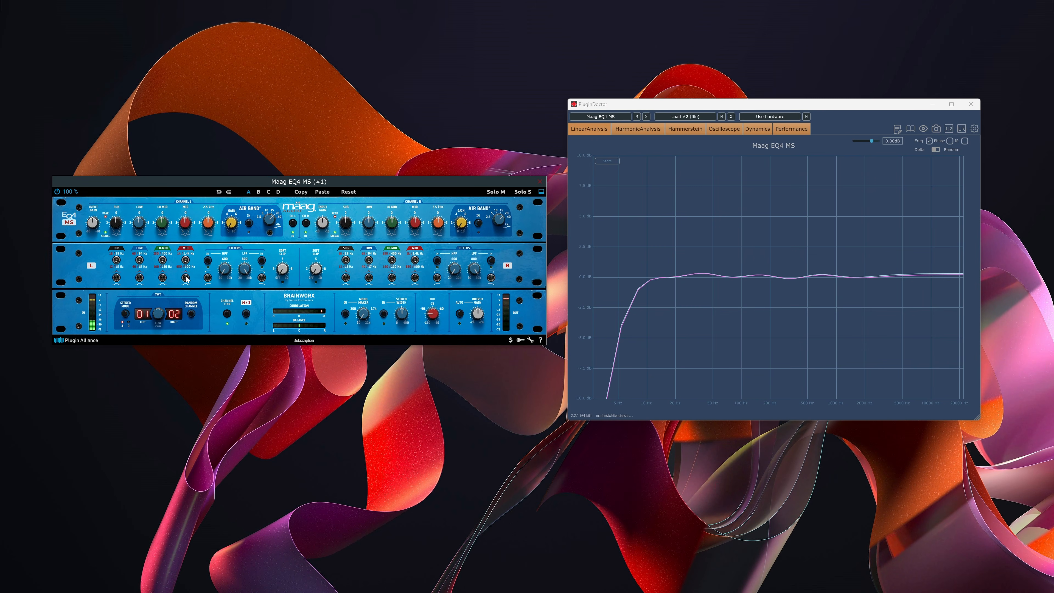
- Sweep the Mid band's gain up and down and toggle its alternative centre frequency while PluginDoctor plots the response
scroll(186, 279, up, 3)
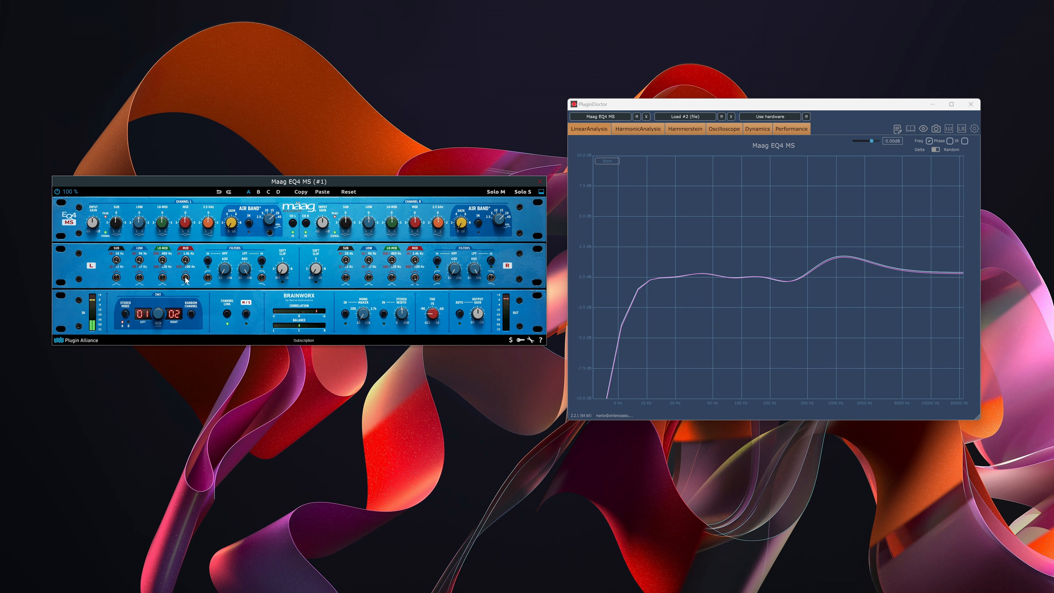
scroll(187, 279, down, 3)
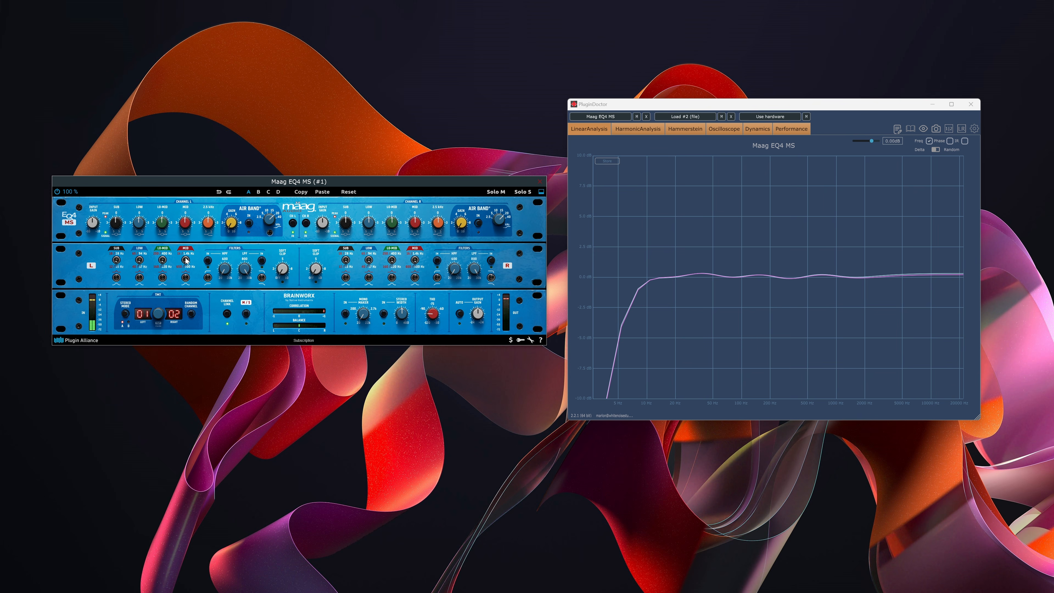
click(186, 260)
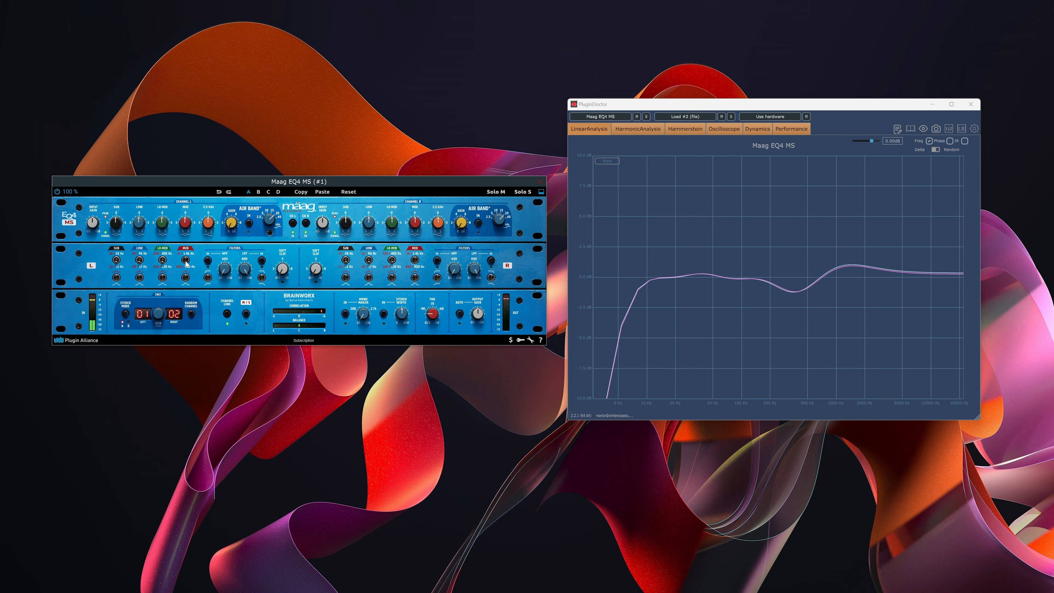
- Toggle the Mid band between wide and tight bandwidth and readjust its gain
click(186, 279)
click(187, 278)
click(187, 279)
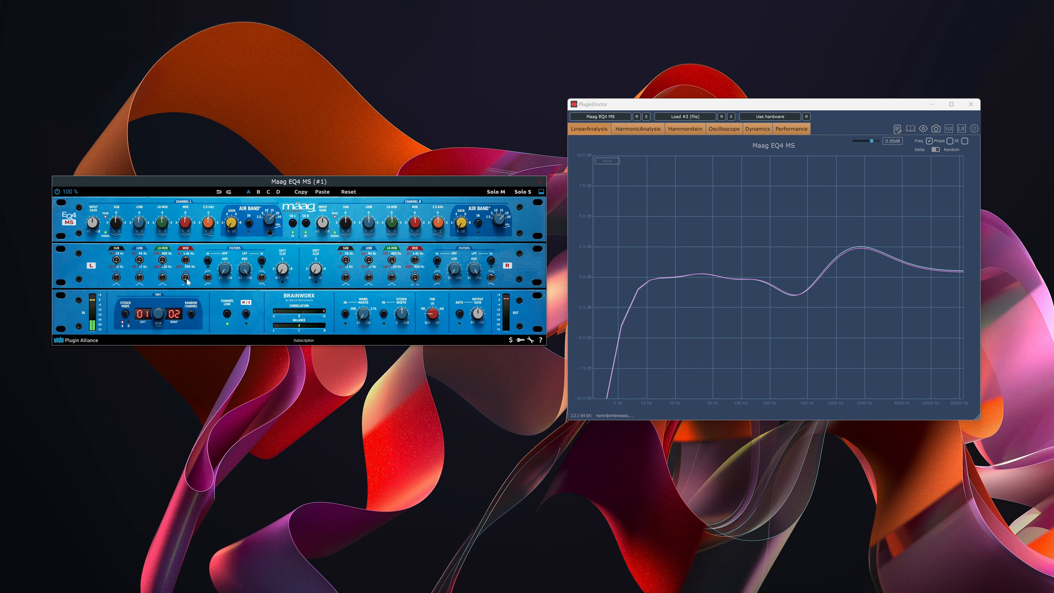
drag(186, 223, 144, 219)
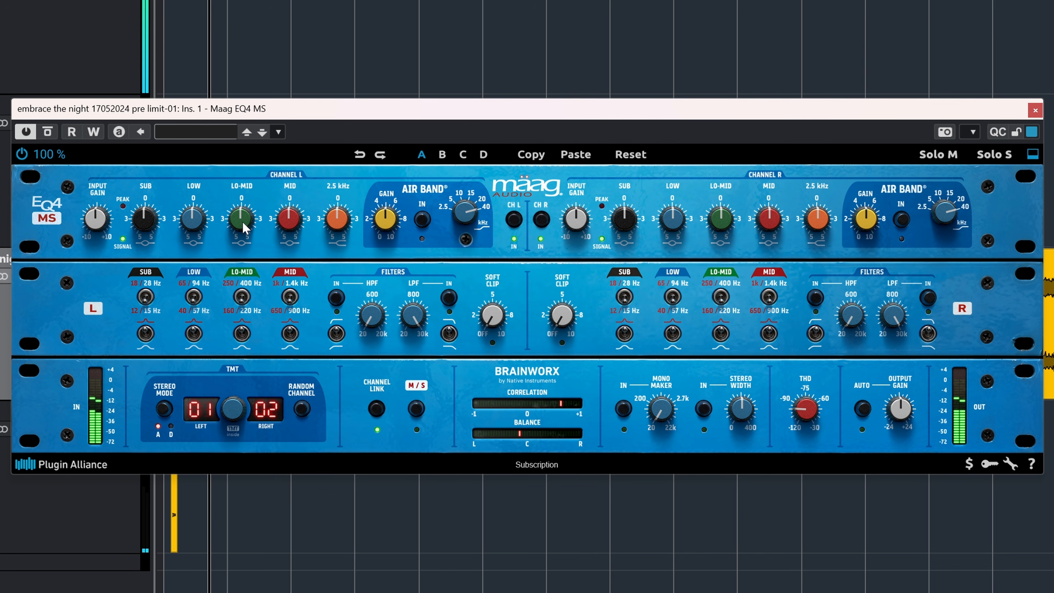
- Sweep the linked Lo-Mid gain between -2.5 and +2.5 on the mix during playback
mouse_move(242, 221)
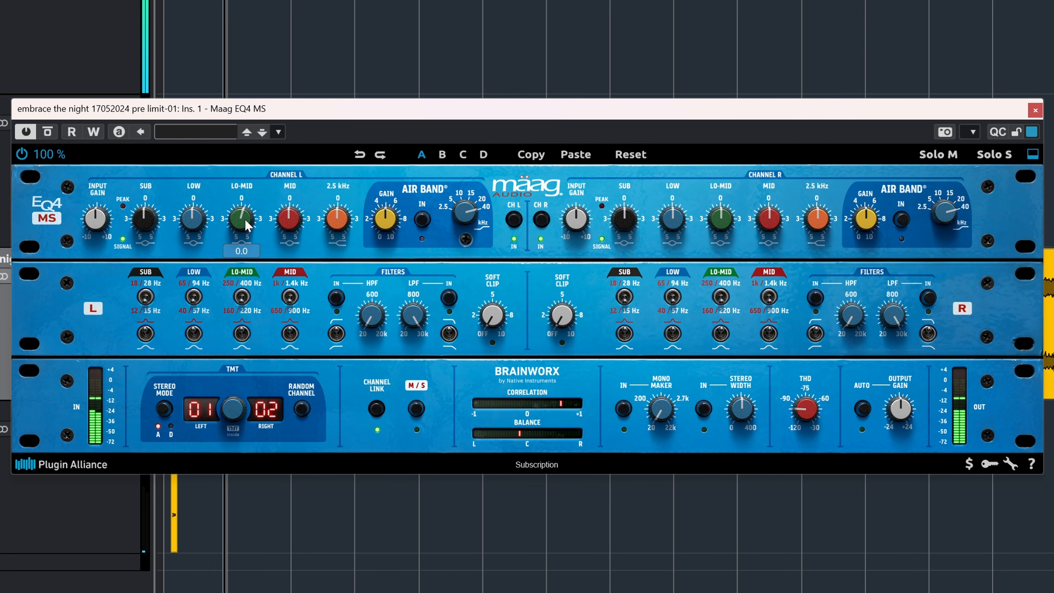
scroll(242, 222, down, 1)
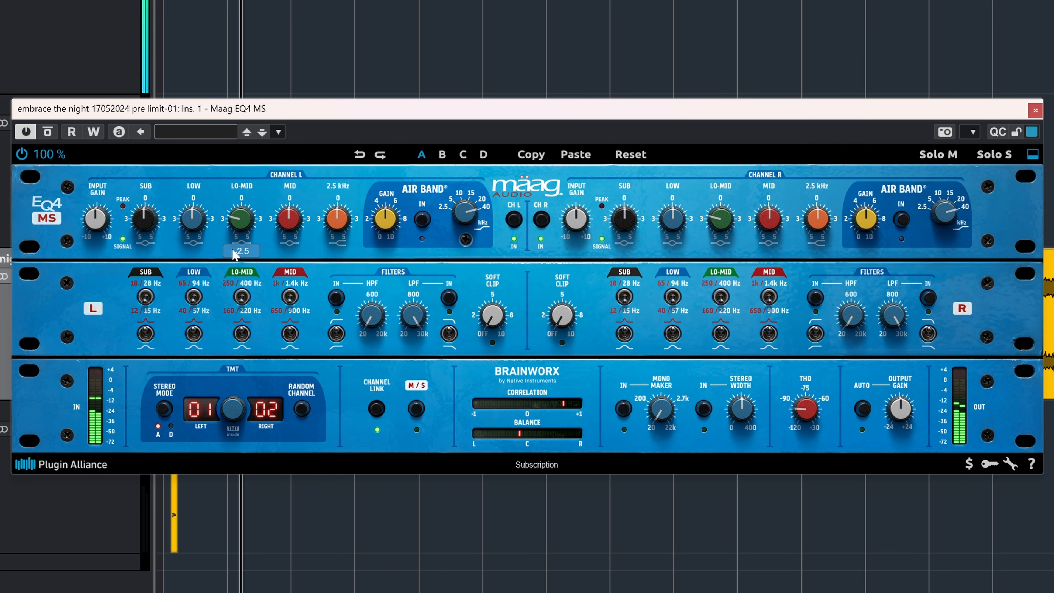
scroll(249, 224, up, 5)
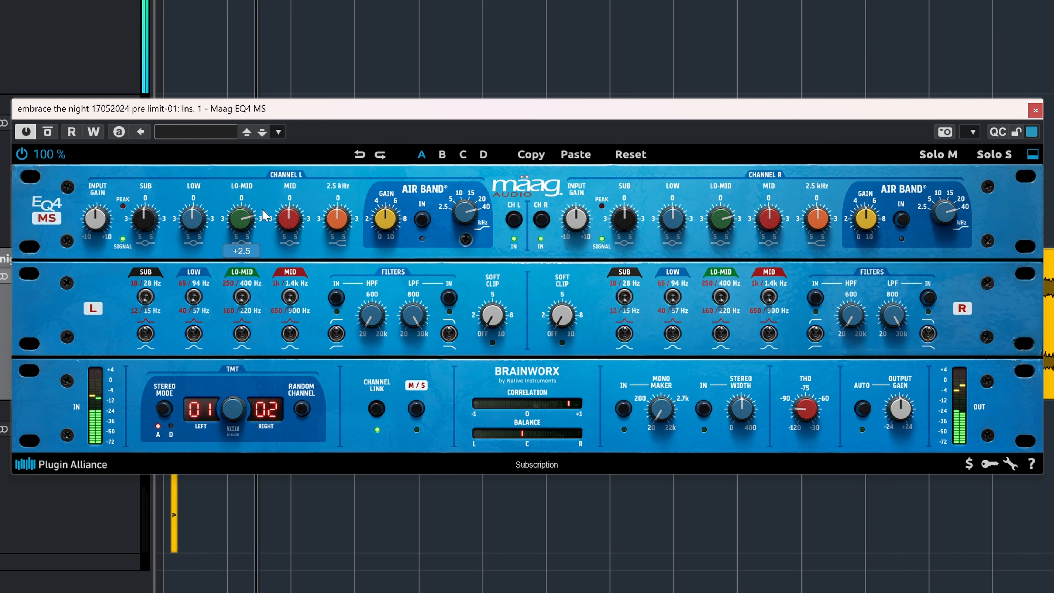
scroll(258, 220, down, 2)
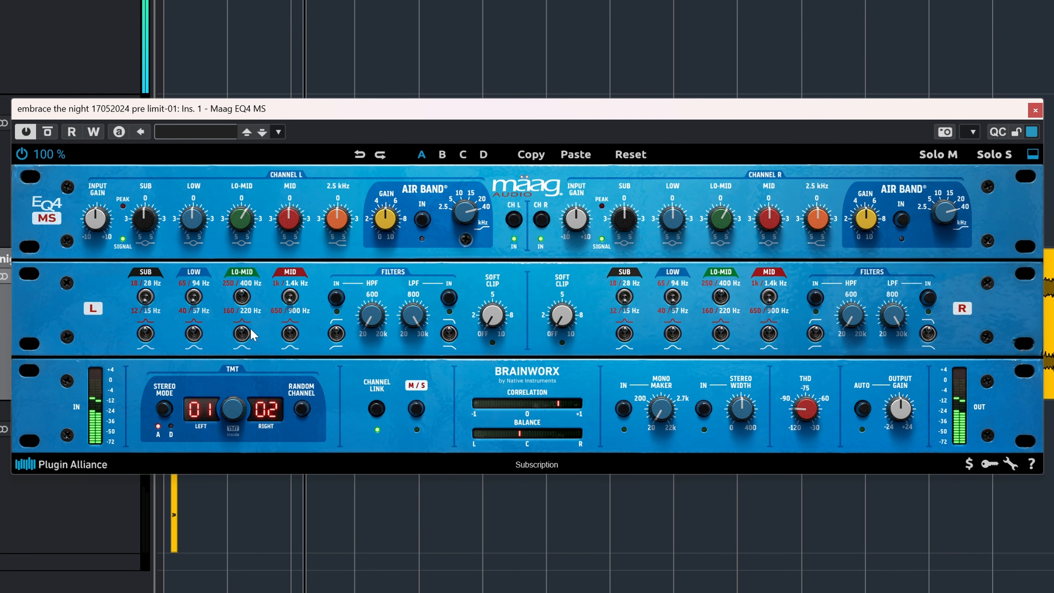
- Set the linked Lo-Mid gain to -0.5
mouse_move(243, 230)
scroll(243, 230, up, 1)
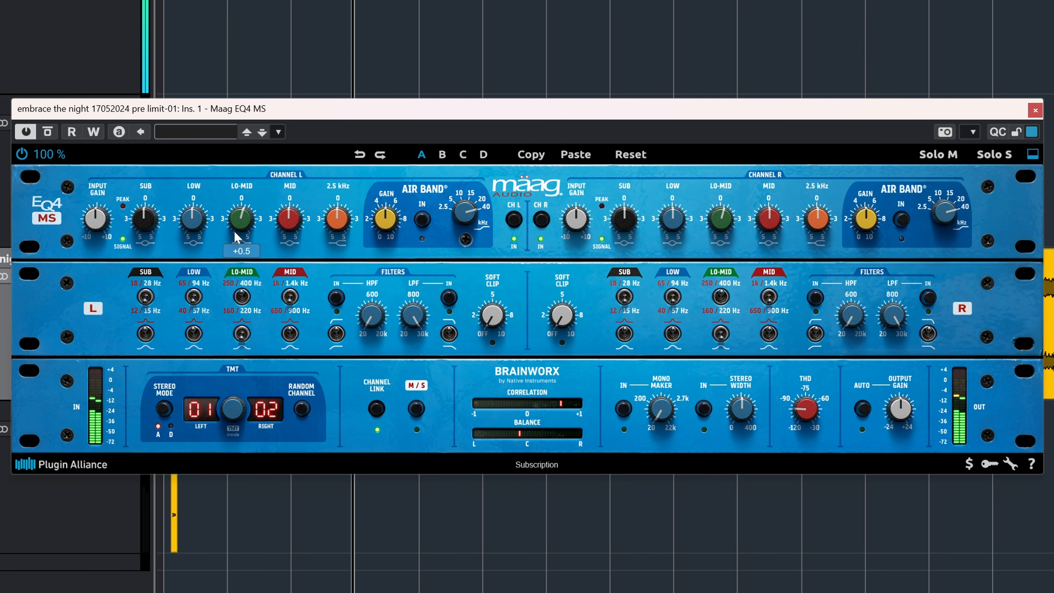
scroll(231, 239, down, 4)
scroll(228, 242, down, 1)
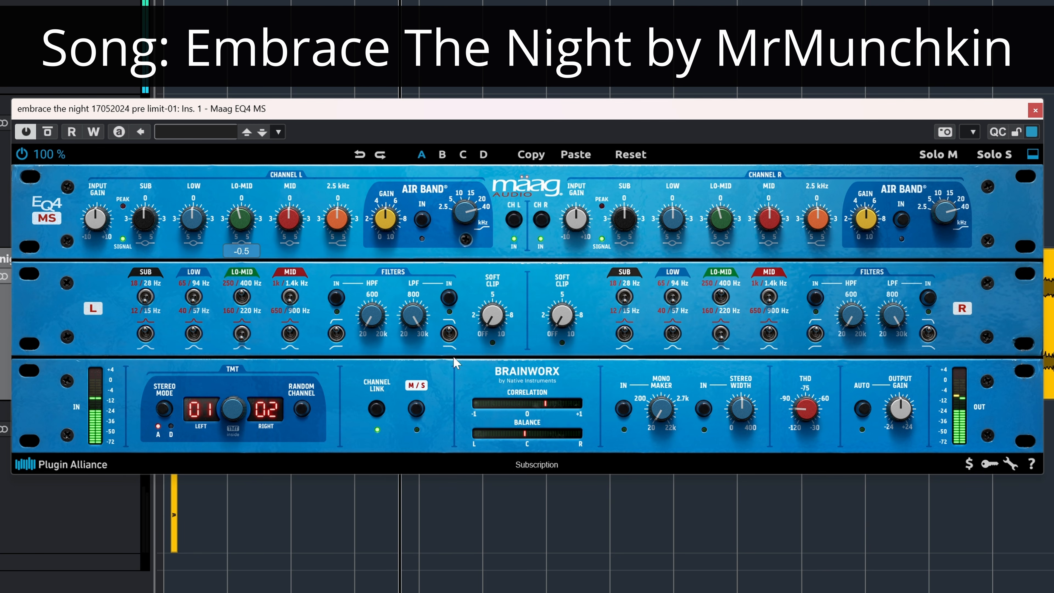
- Enable M/S mode and turn off Channel Link for separate mid and side adjustment
click(417, 429)
click(379, 412)
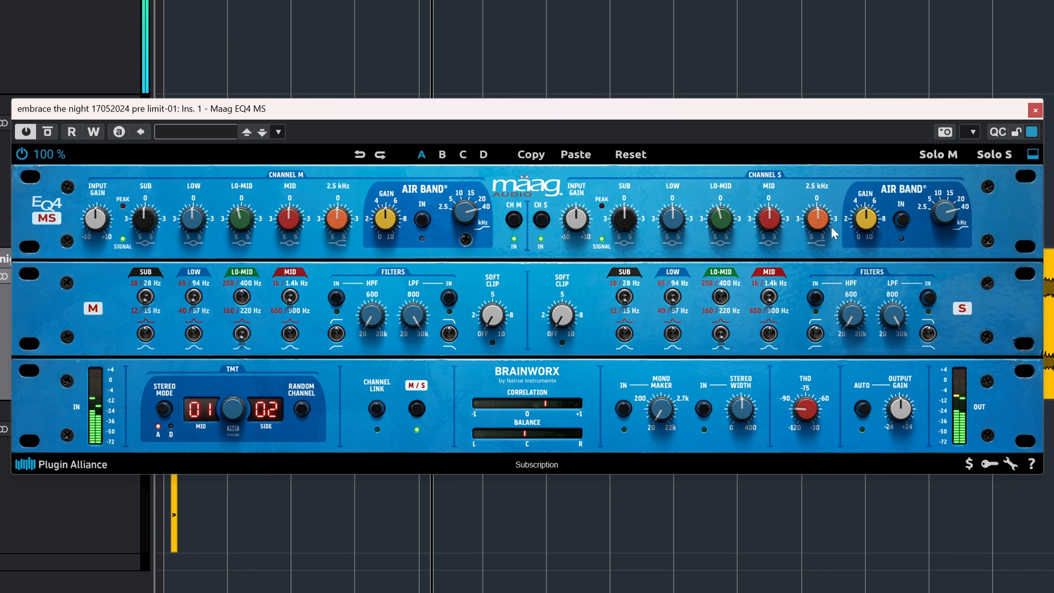
- Set the side channel's 2.5 kHz gain to +0.5 and trim its Sub gain slightly downward
scroll(831, 220, up, 3)
scroll(826, 221, down, 2)
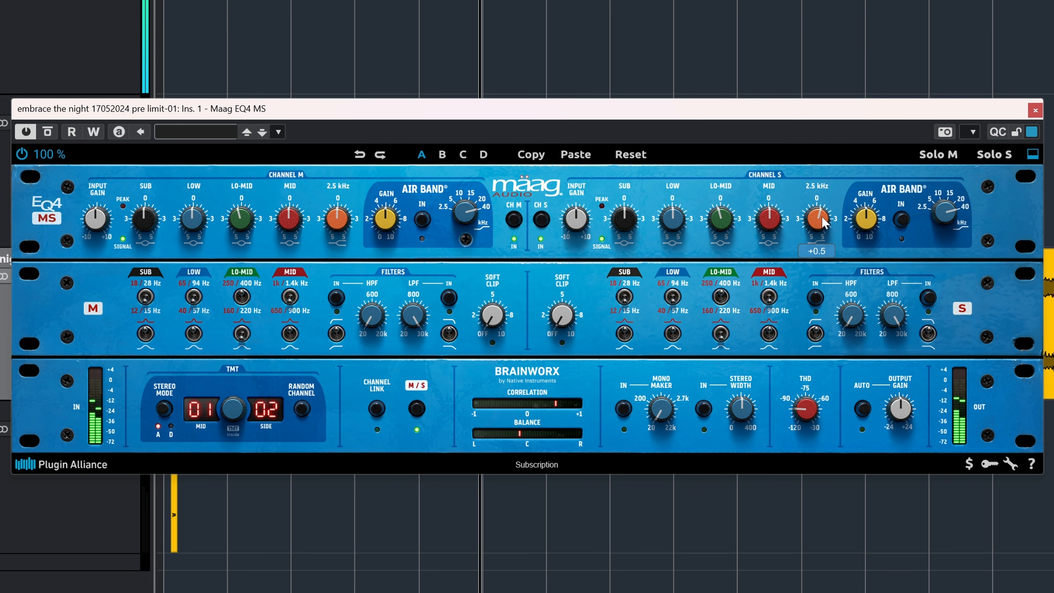
scroll(622, 222, down, 1)
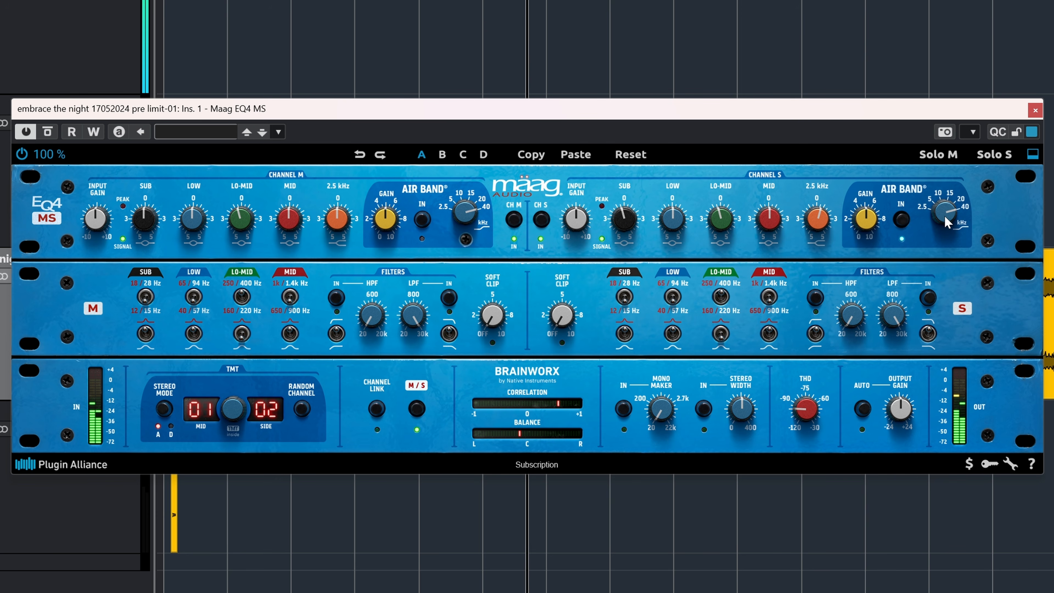
- Set the Air Band gain to 5.5 on the side channel and 7.5 on the mid channel
mouse_move(865, 218)
mouse_down()
mouse_move(876, 189)
mouse_move(853, 202)
mouse_up()
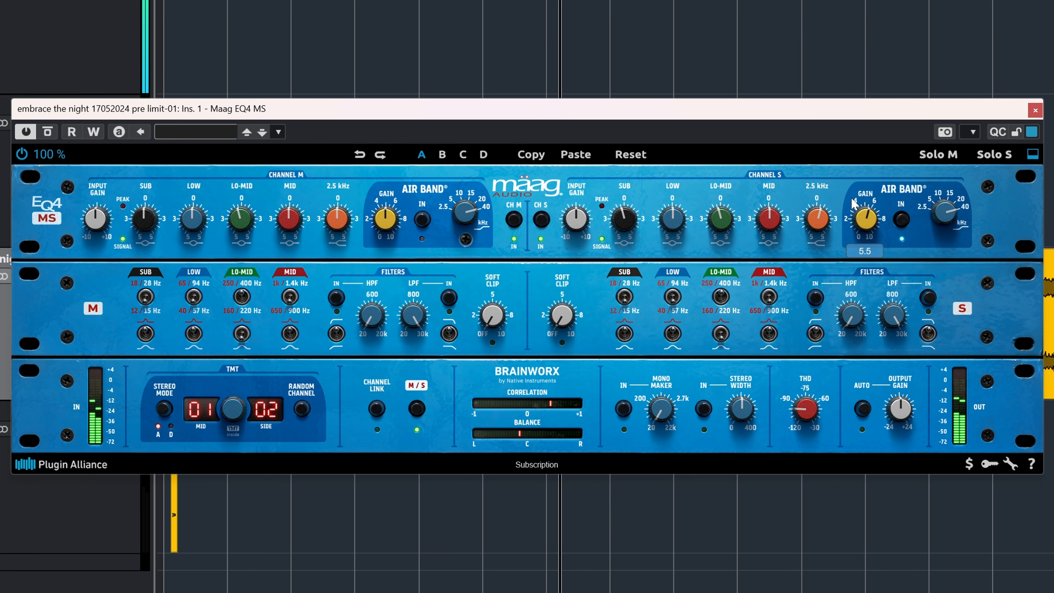
drag(402, 227, 412, 206)
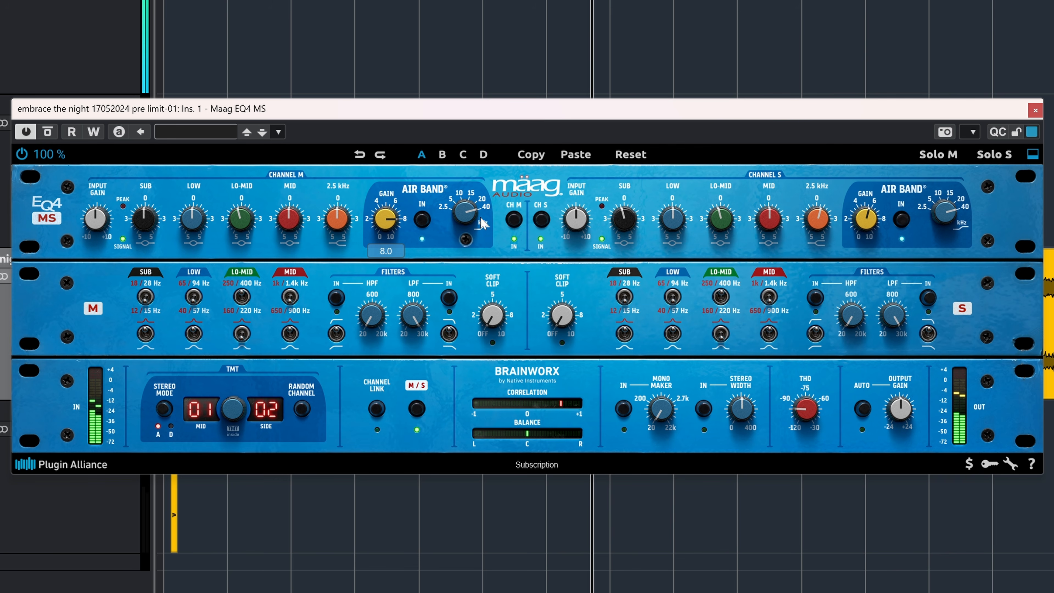
scroll(386, 229, down, 1)
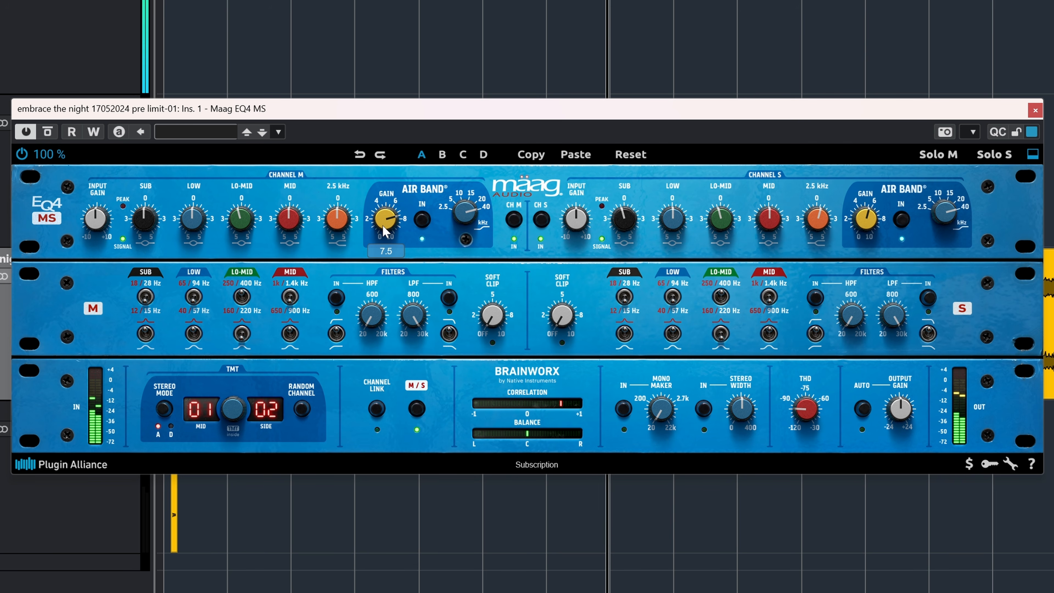
- Lower the output gain to -3.13 dB and compare the mix with the plugin bypassed and active
scroll(898, 414, down, 3)
scroll(898, 414, up, 3)
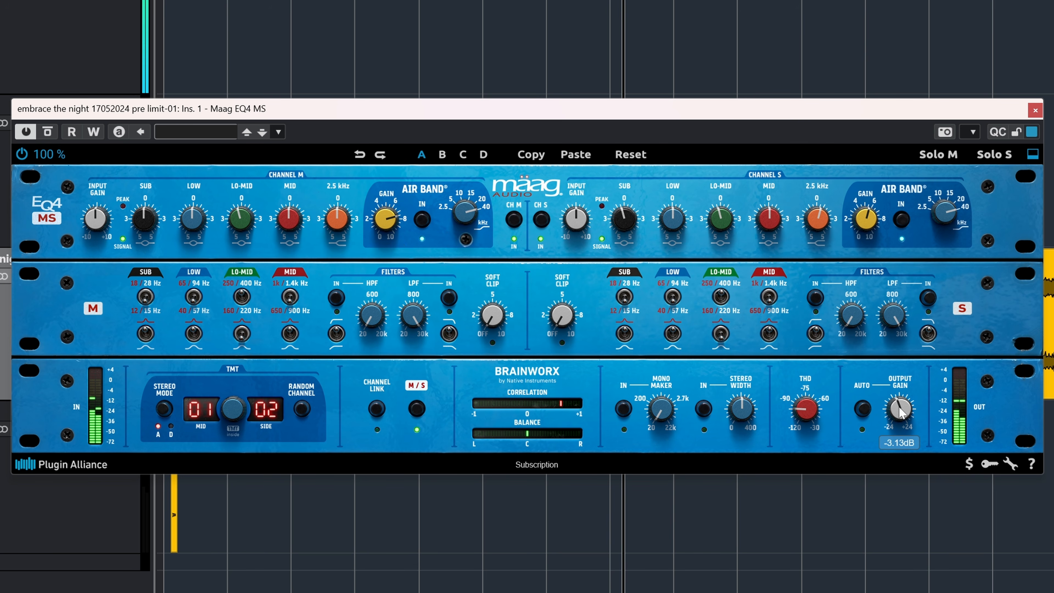
click(49, 134)
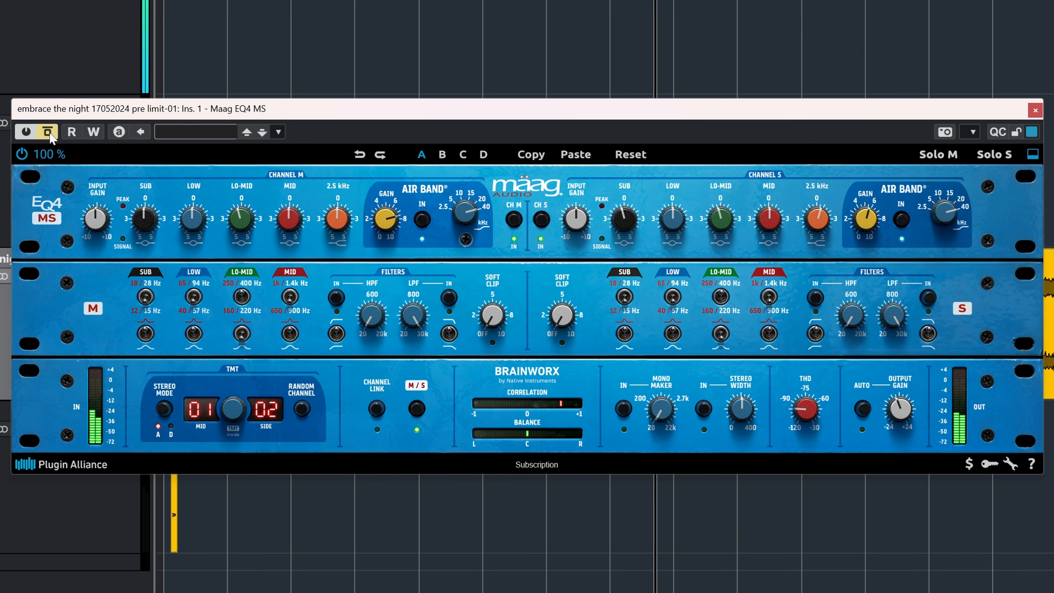
click(49, 134)
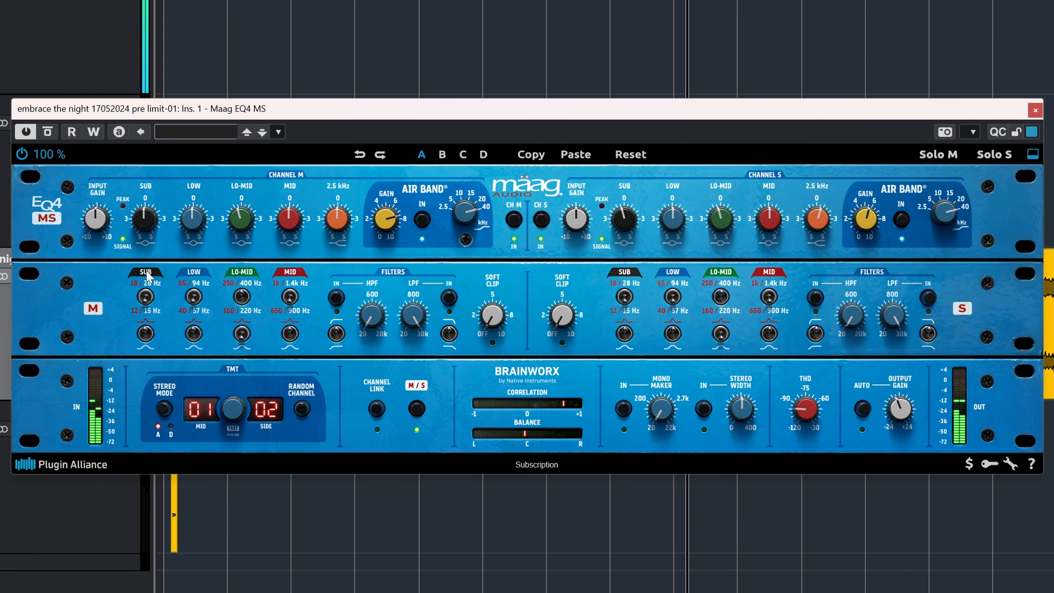
- Boost the mid channel's Sub gain to +1.5 and compare the mix with the plugin bypassed and active
drag(151, 226, 154, 215)
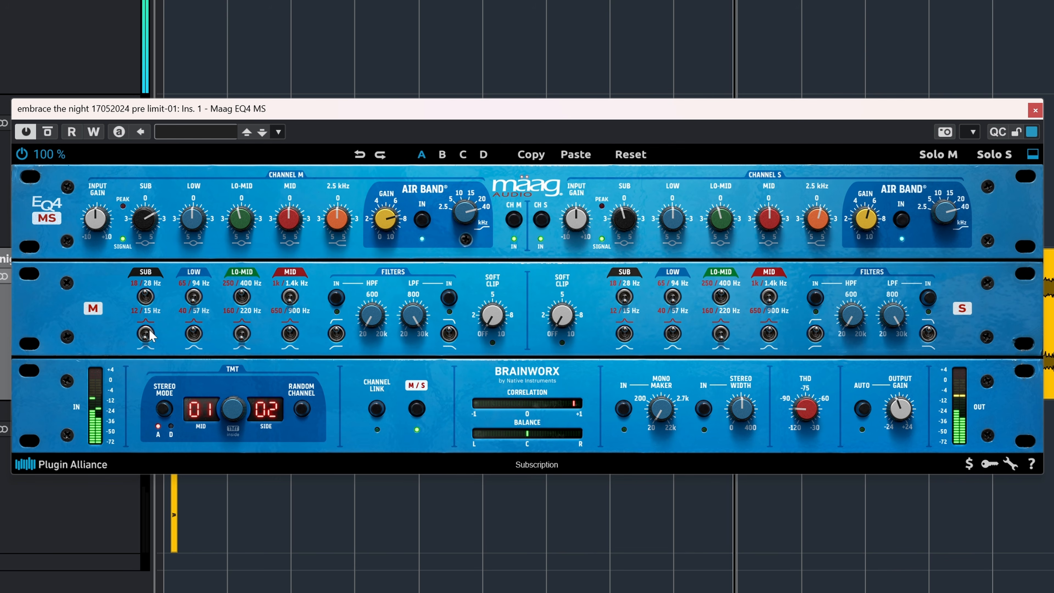
drag(145, 217, 145, 224)
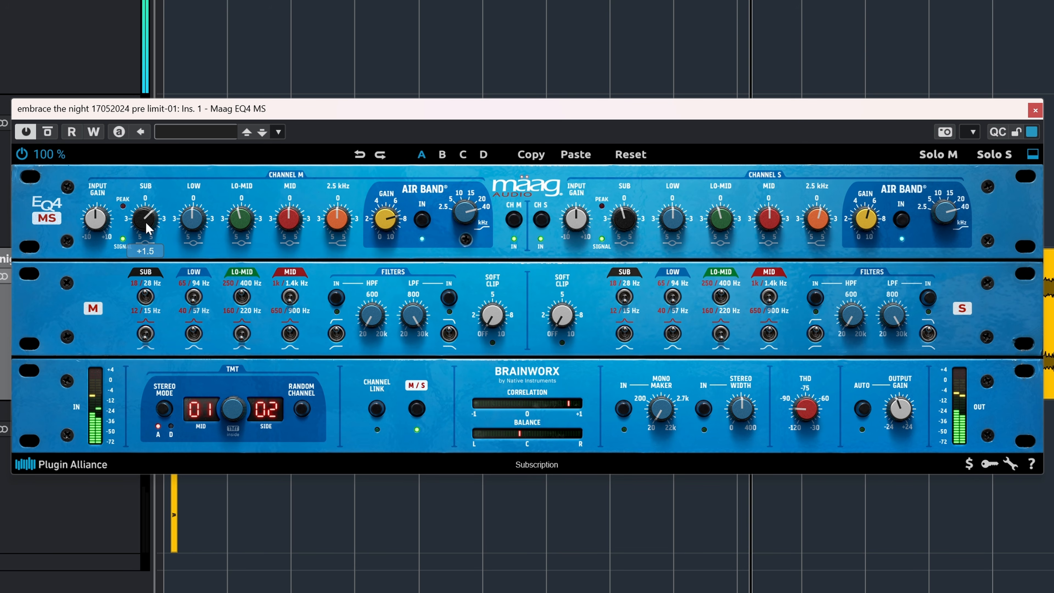
click(48, 132)
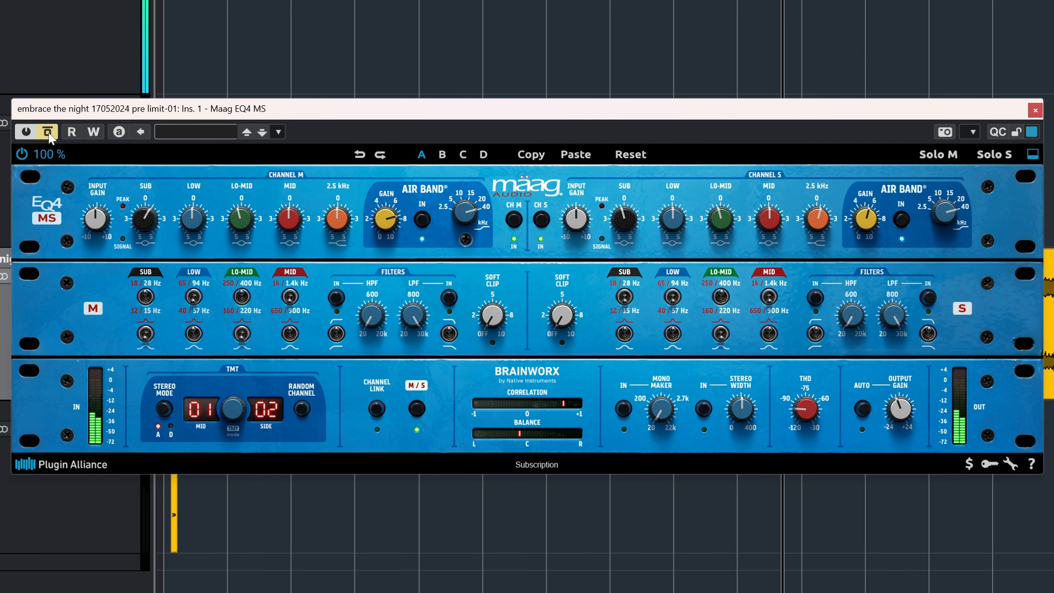
click(49, 133)
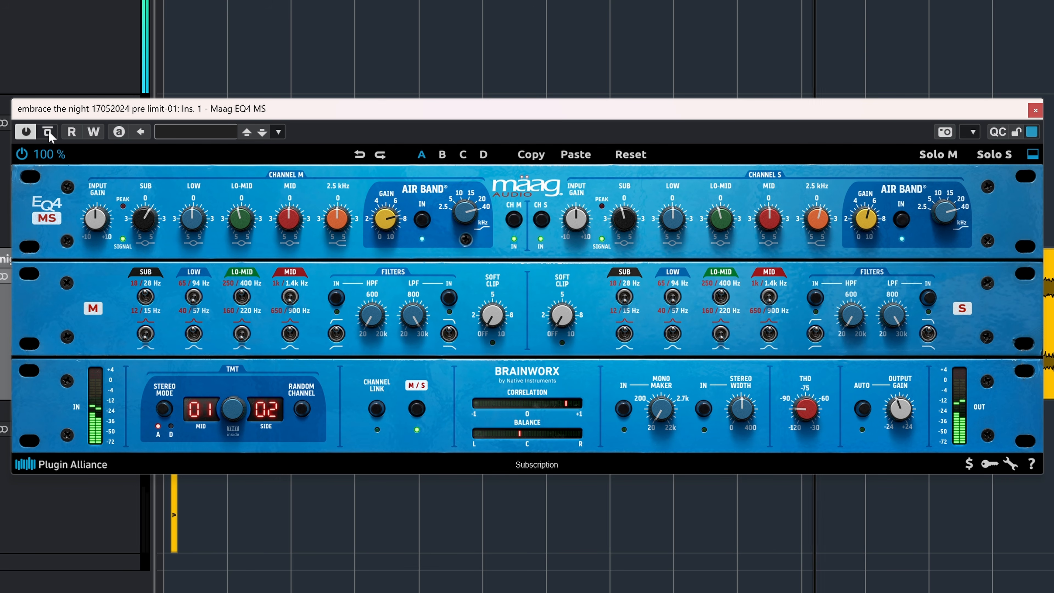
click(48, 133)
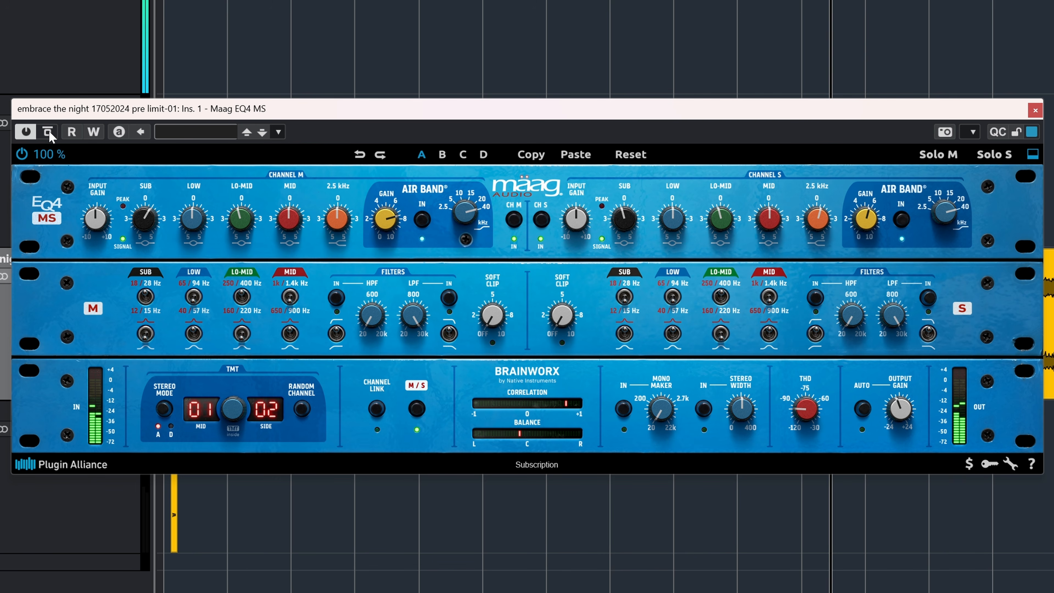
click(49, 133)
- Cut the mid channel's Lo-Mid gain to -1.5 and compare against the bypassed signal
mouse_move(251, 218)
mouse_down()
mouse_move(234, 256)
mouse_move(245, 231)
mouse_up()
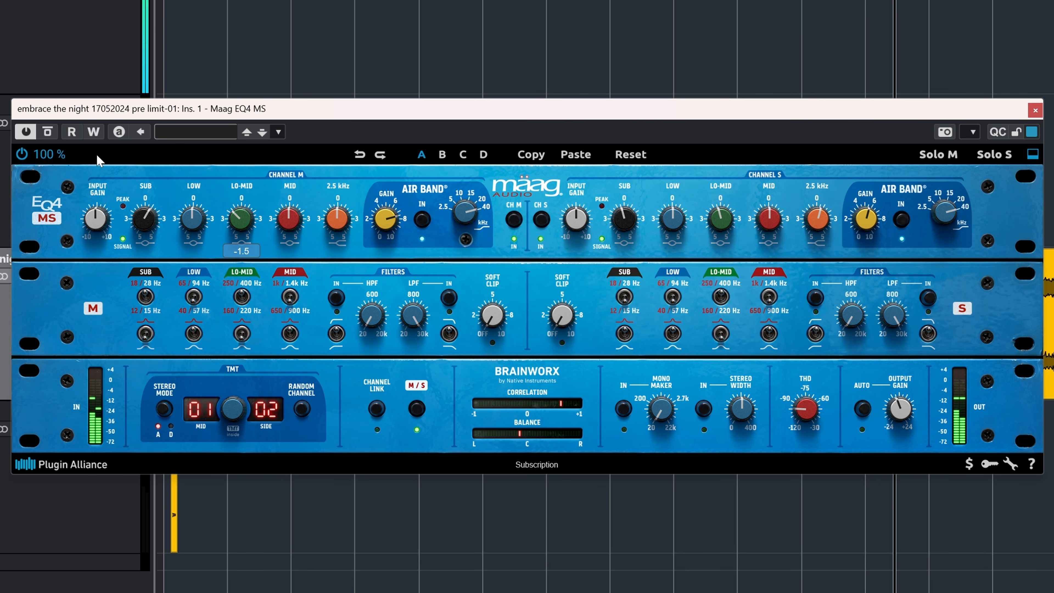
click(48, 132)
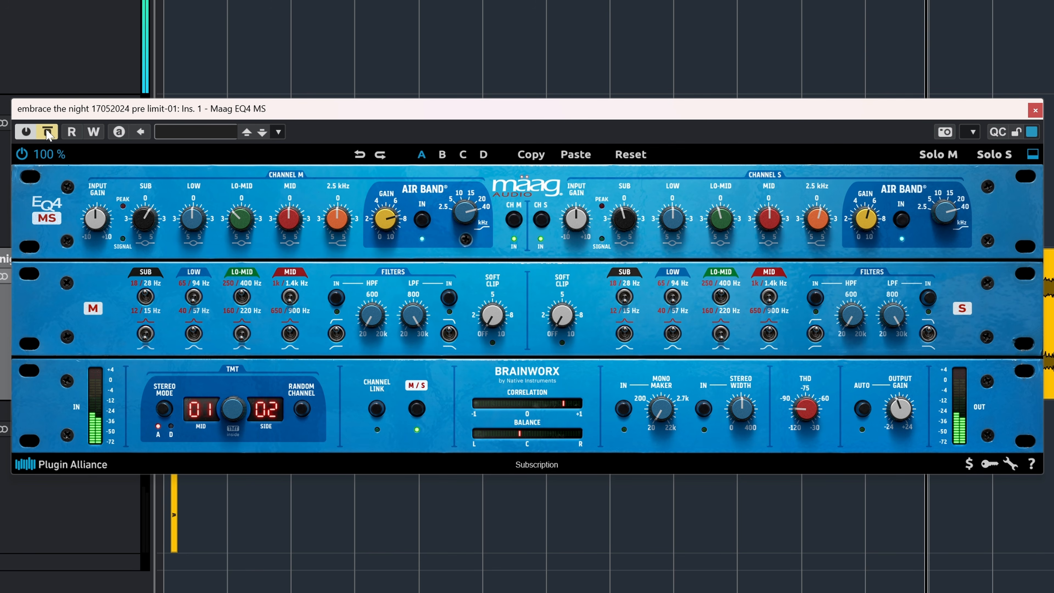
click(48, 133)
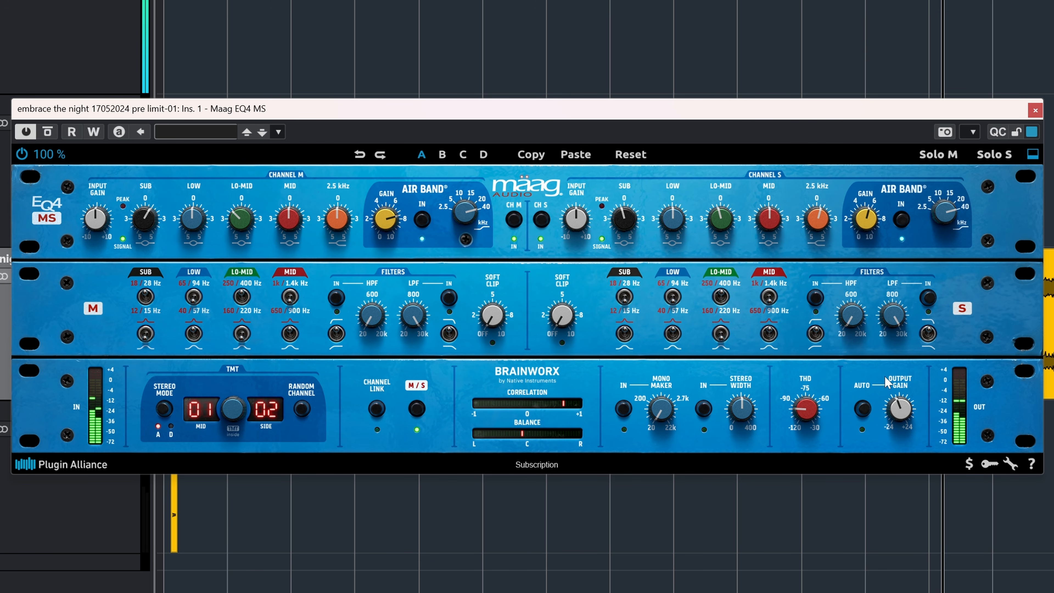
- Set the output gain to -2.30 dB and toggle the plugin bypass to check the level match
mouse_move(903, 414)
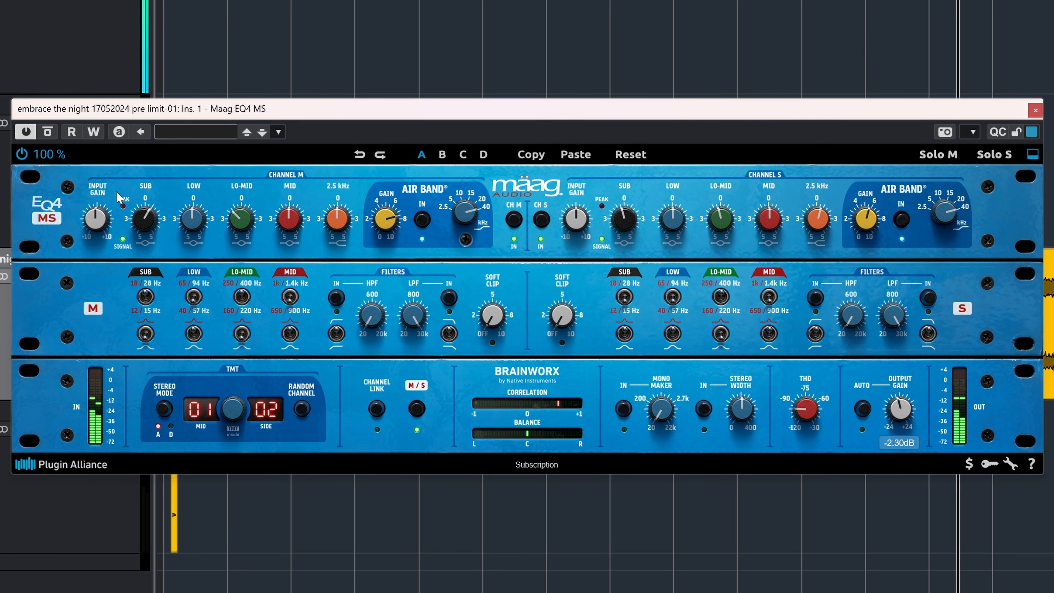
click(48, 132)
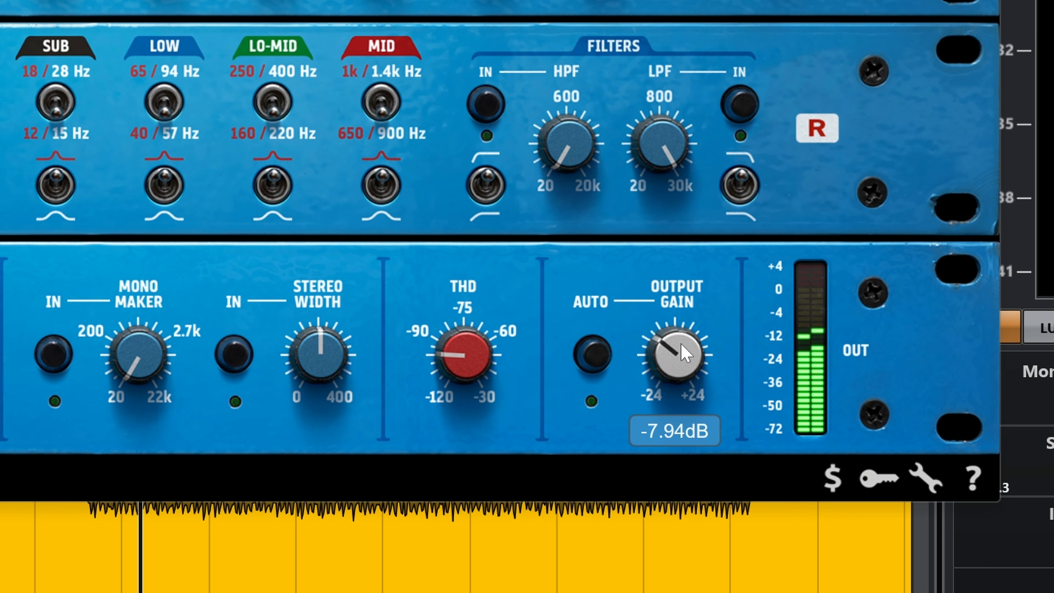
- Lower the output gain to -11.23 dB in left/right mode and try the linked Soft Clip at 10 on both channels
drag(839, 397, 839, 397)
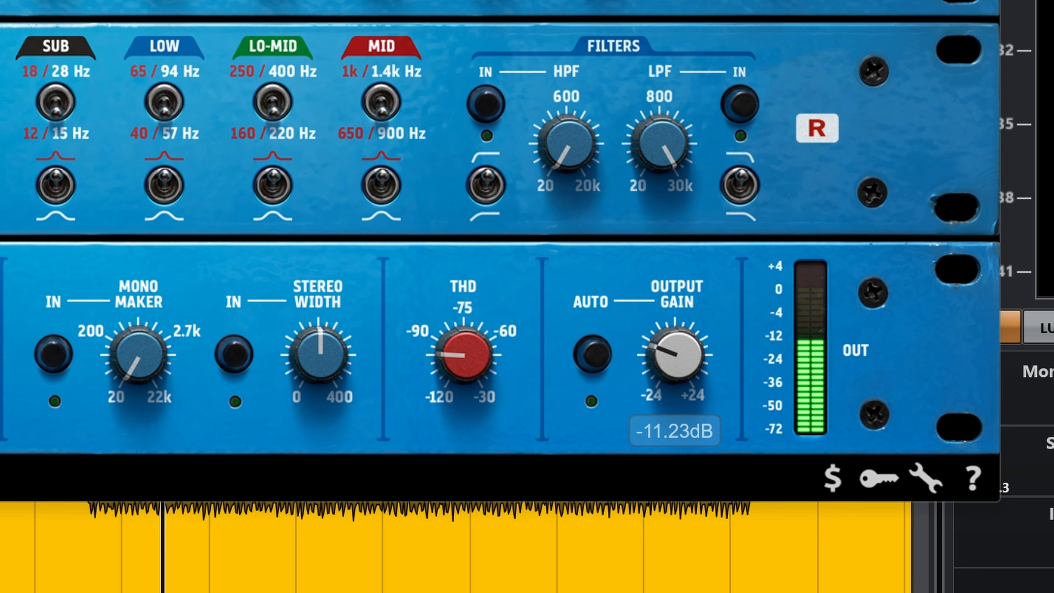
click(567, 350)
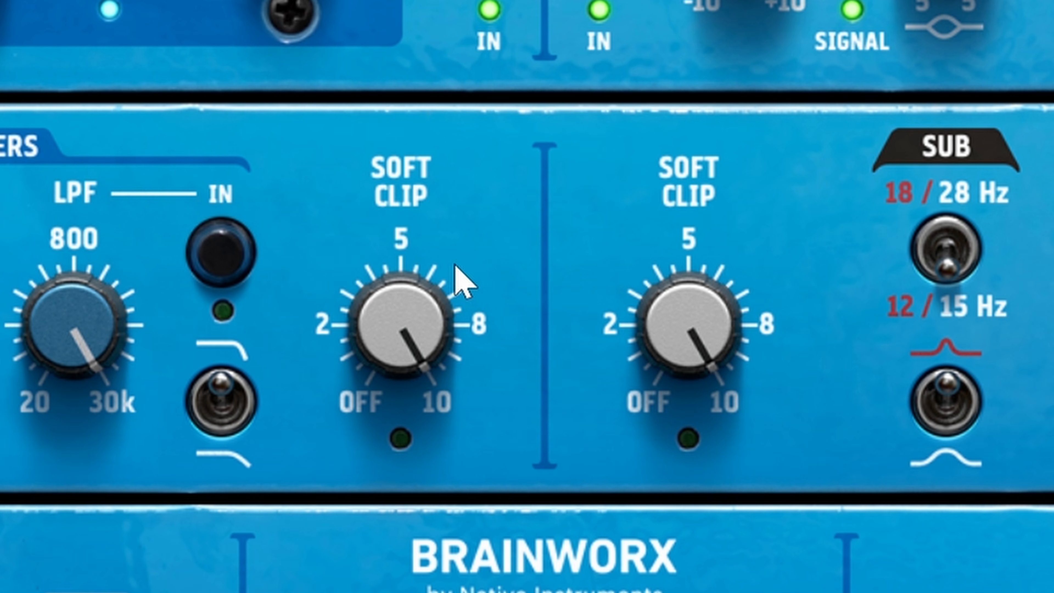
drag(456, 283, 232, 8)
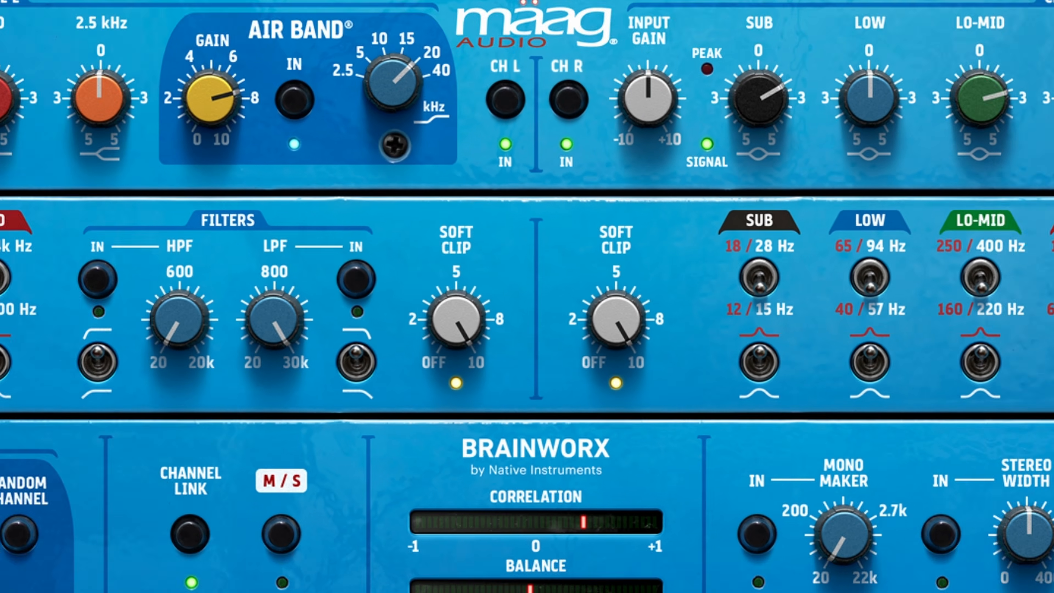
drag(243, 217, 249, 184)
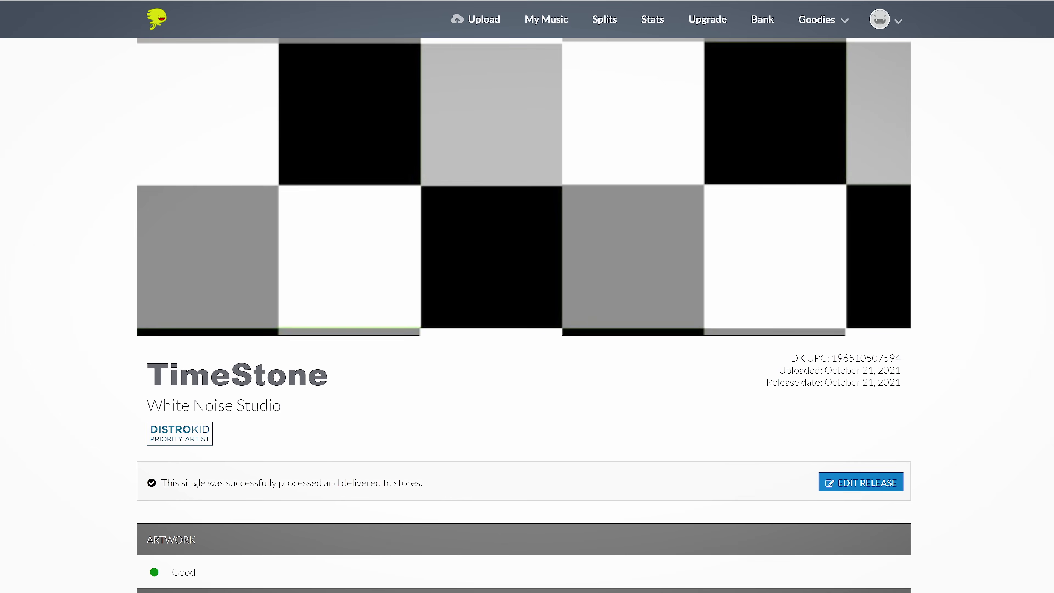
- Switch to DistroKid and review the TimeStone release page, including its record label and stores
scroll(524, 296, down, 15)
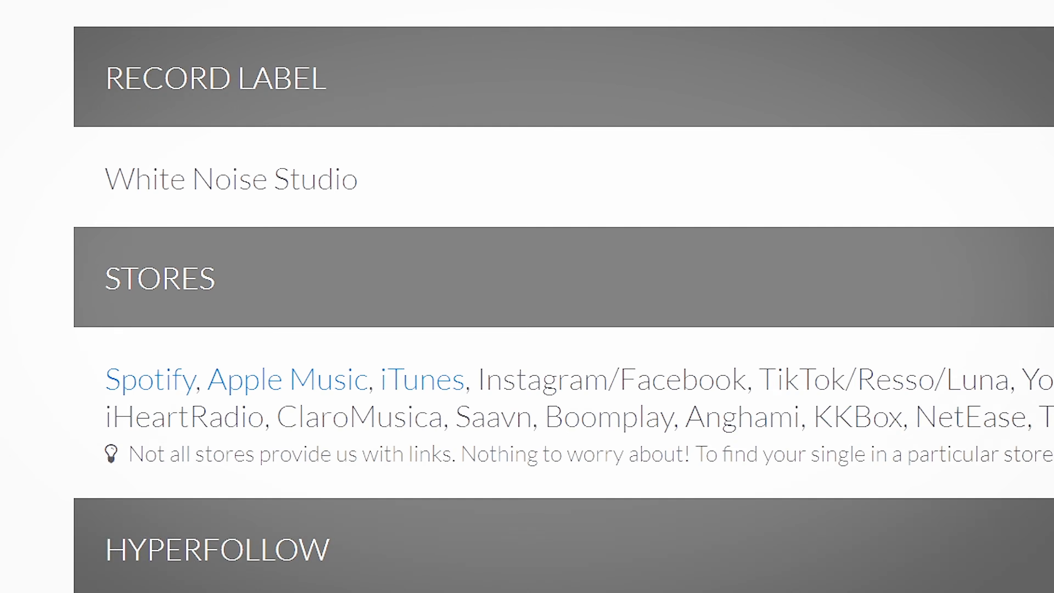
scroll(524, 296, up, 1)
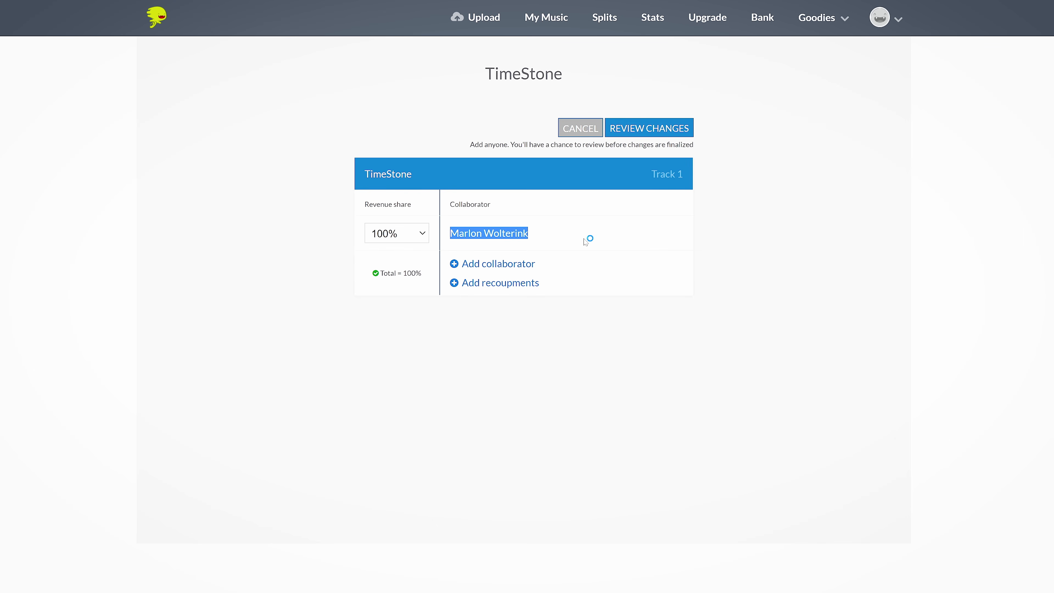
- Split TimeStone's revenue into 87% for the existing collaborator and 13% for an added collaborator
click(420, 233)
scroll(395, 328, up, 20)
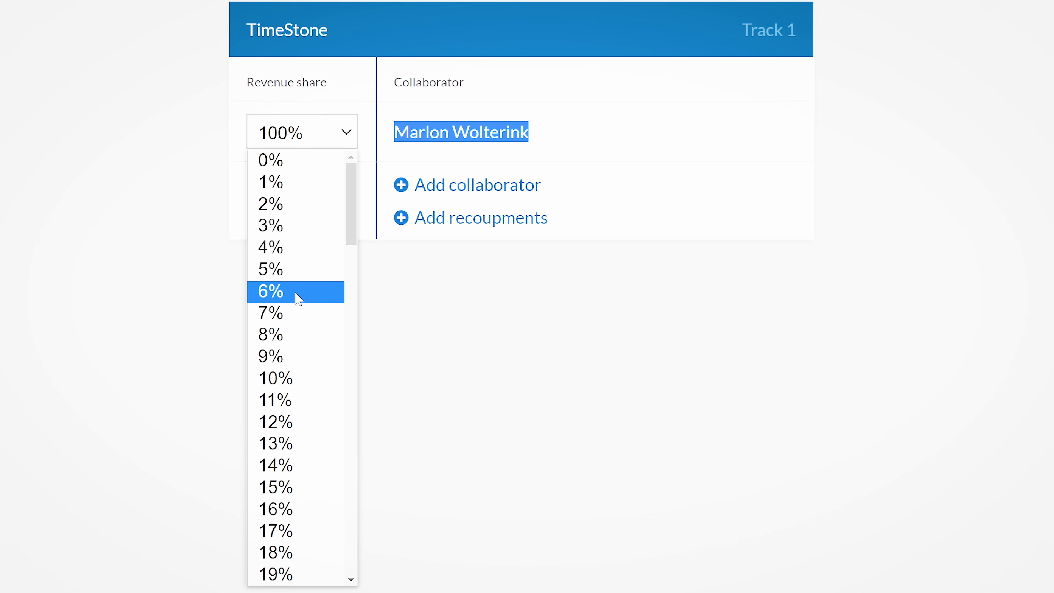
scroll(299, 298, down, 20)
click(298, 294)
click(138, 307)
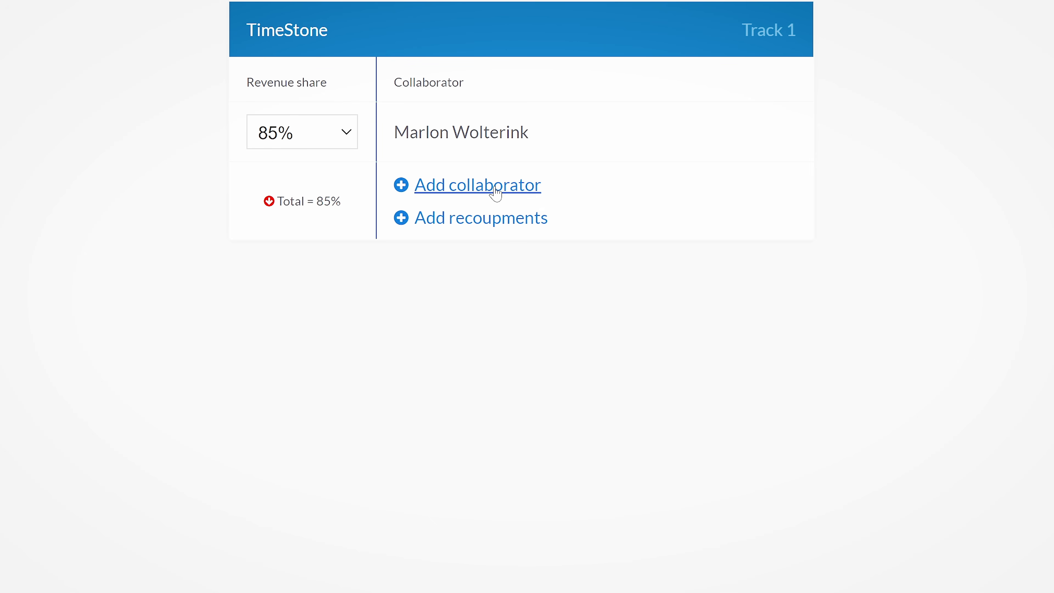
click(496, 190)
click(340, 195)
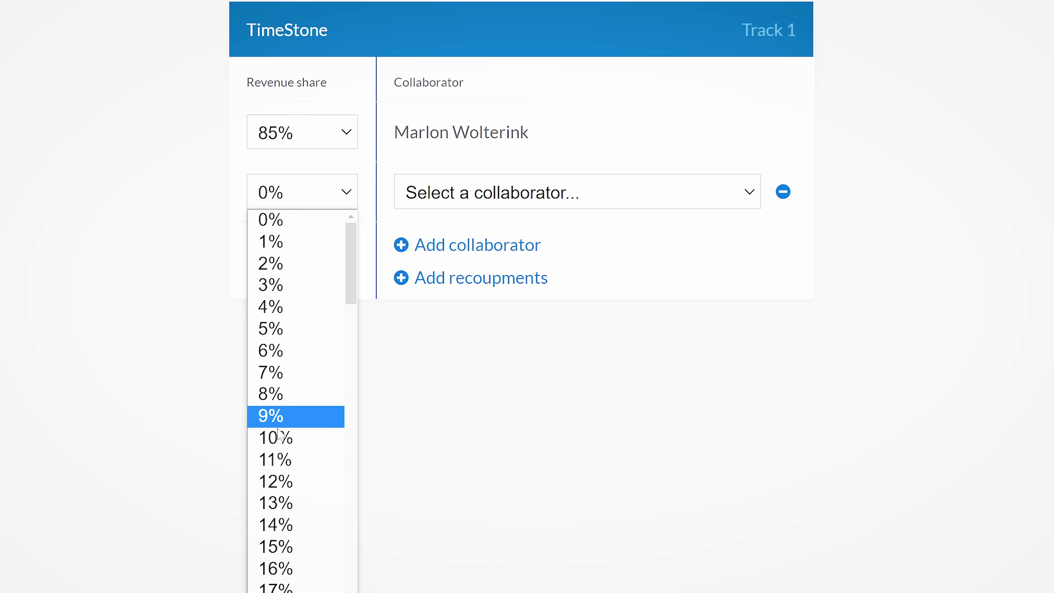
click(290, 503)
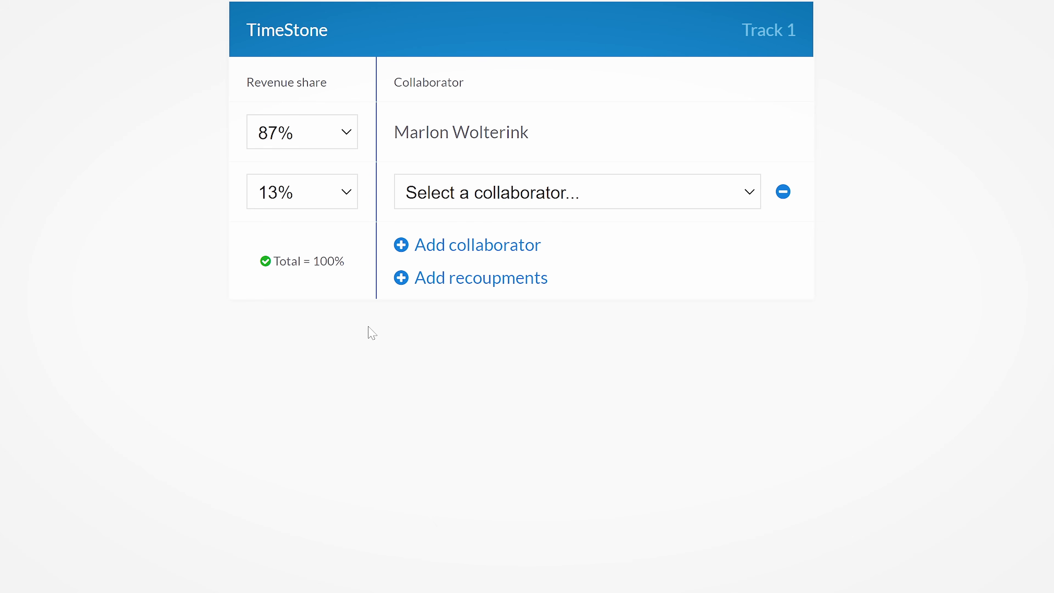
- Add recoupments to the TimeStone split with $250.00 for the new collaborator and choose another share percentage for them
click(469, 286)
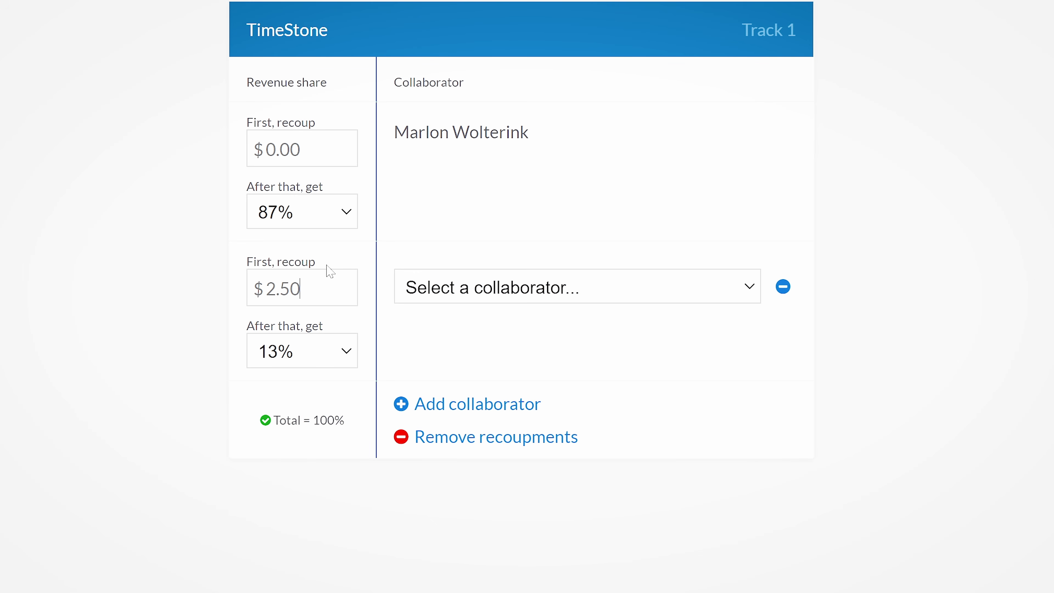
scroll(330, 272, up, 3)
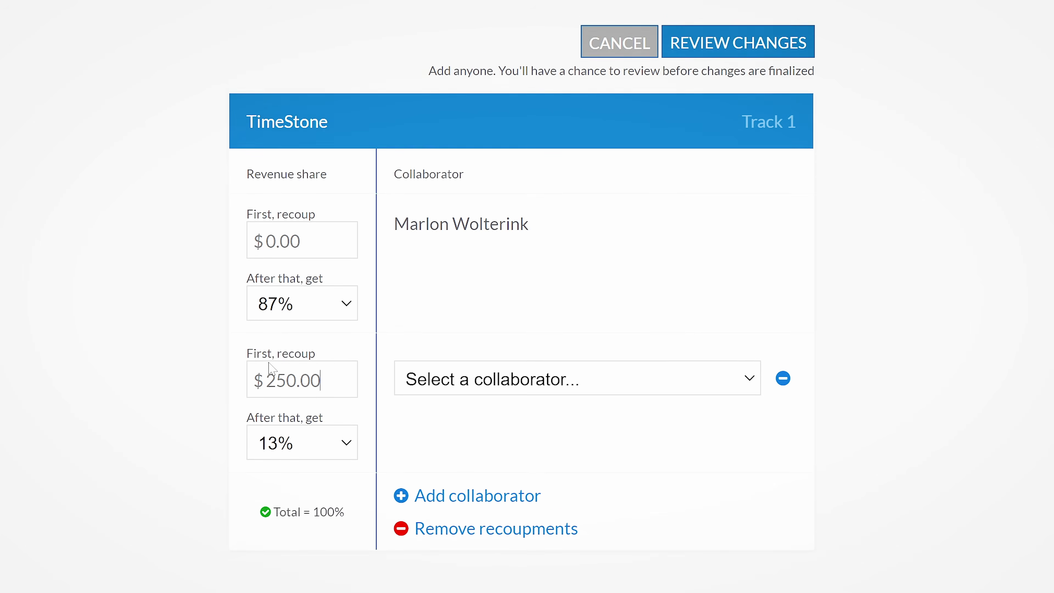
click(337, 457)
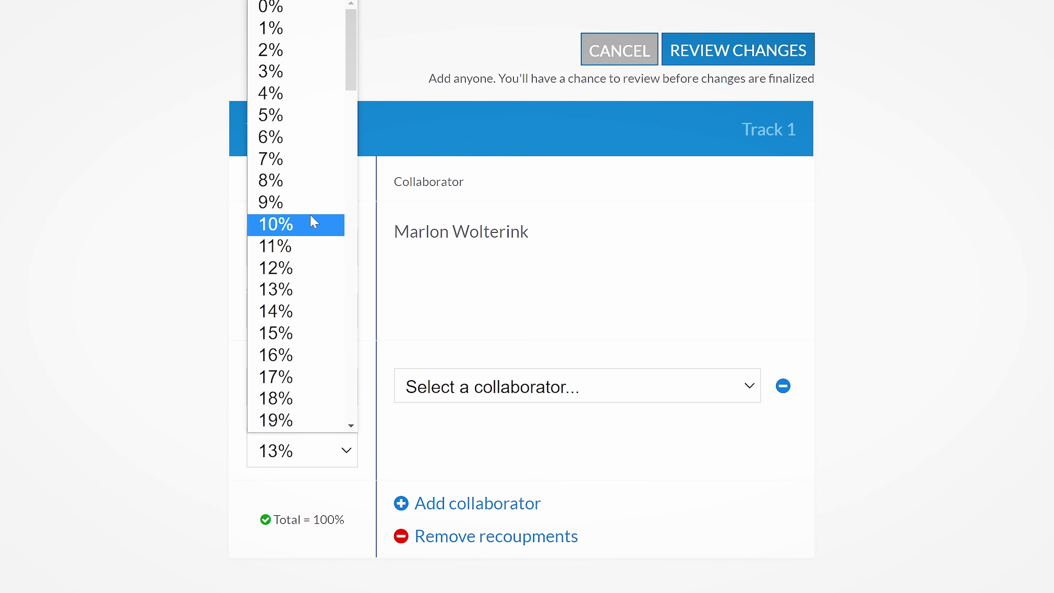
click(294, 49)
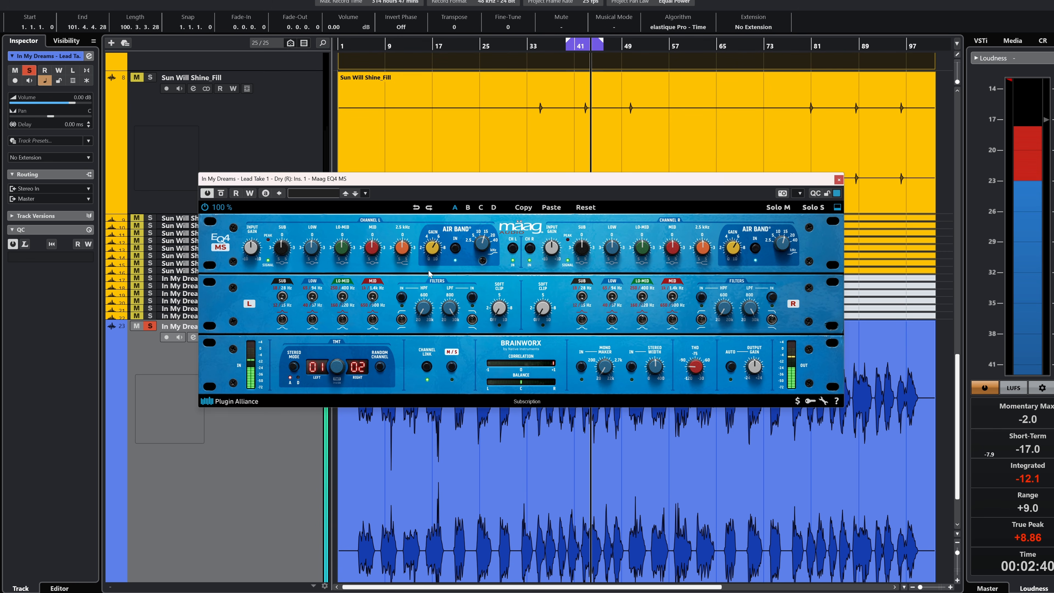
- Return to the DAW, open the In My Dreams lead vocal's channel settings and try the channel equalizer's 4 HI band
drag(448, 178, 513, 144)
click(193, 337)
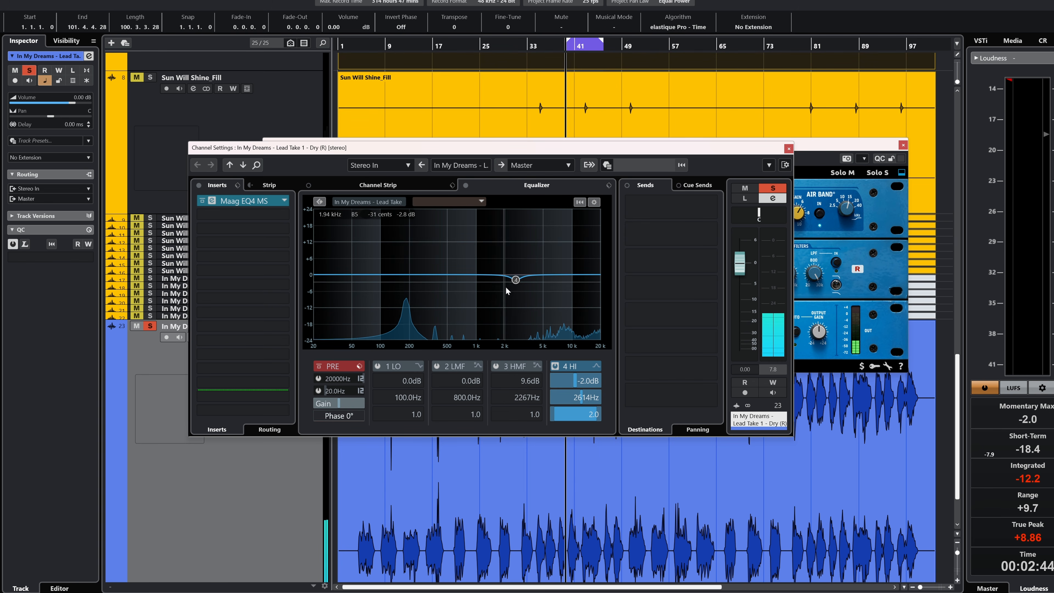
click(554, 366)
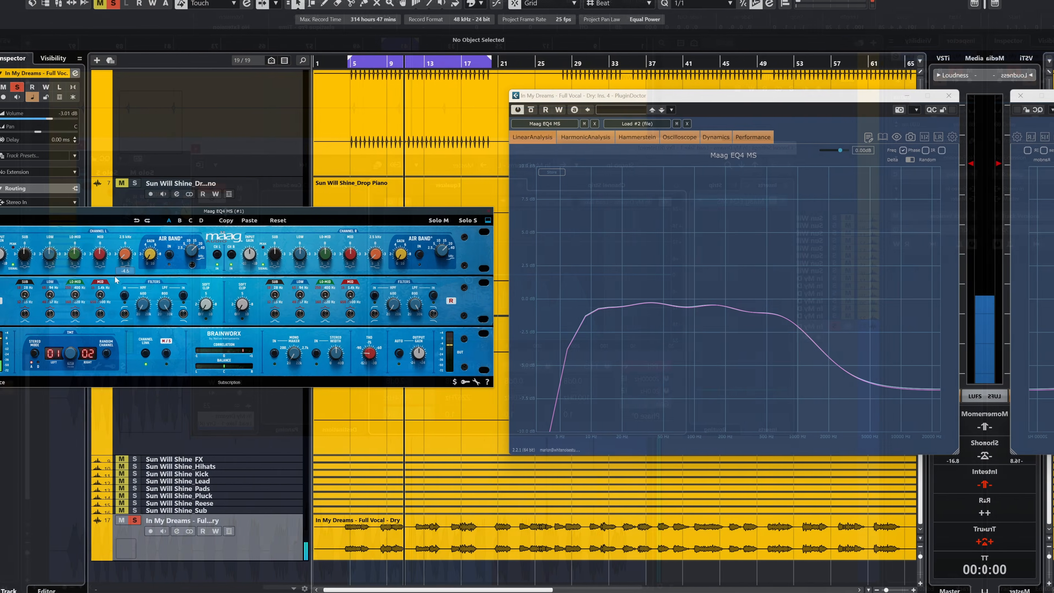
- Adjust the 2.5 kHz cut on the full vocal and enable the Air Band at 2.5 kHz, using PluginDoctor's curve
drag(116, 280, 119, 269)
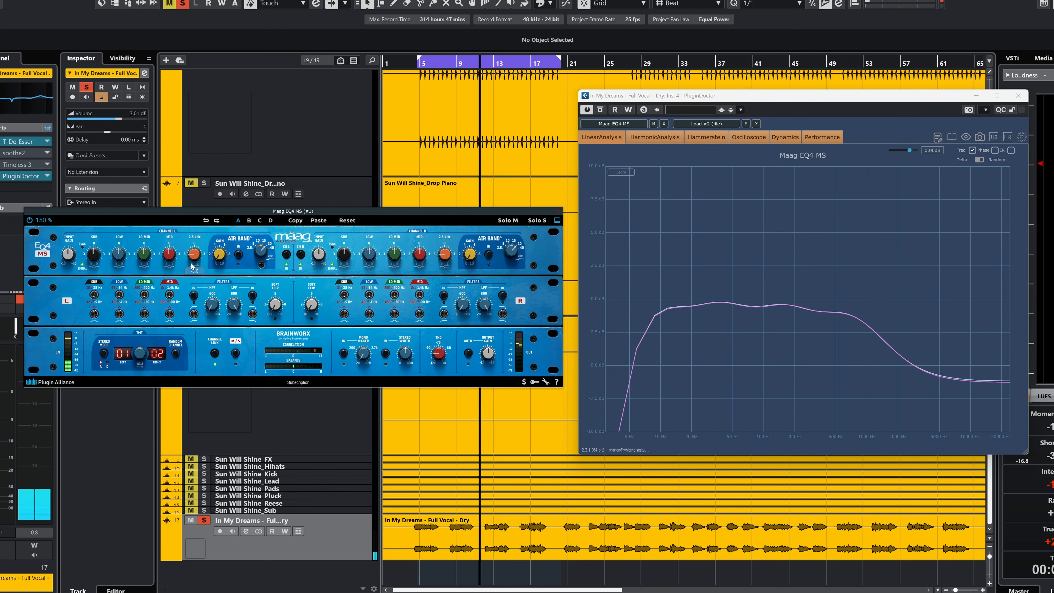
drag(261, 252, 255, 323)
click(238, 254)
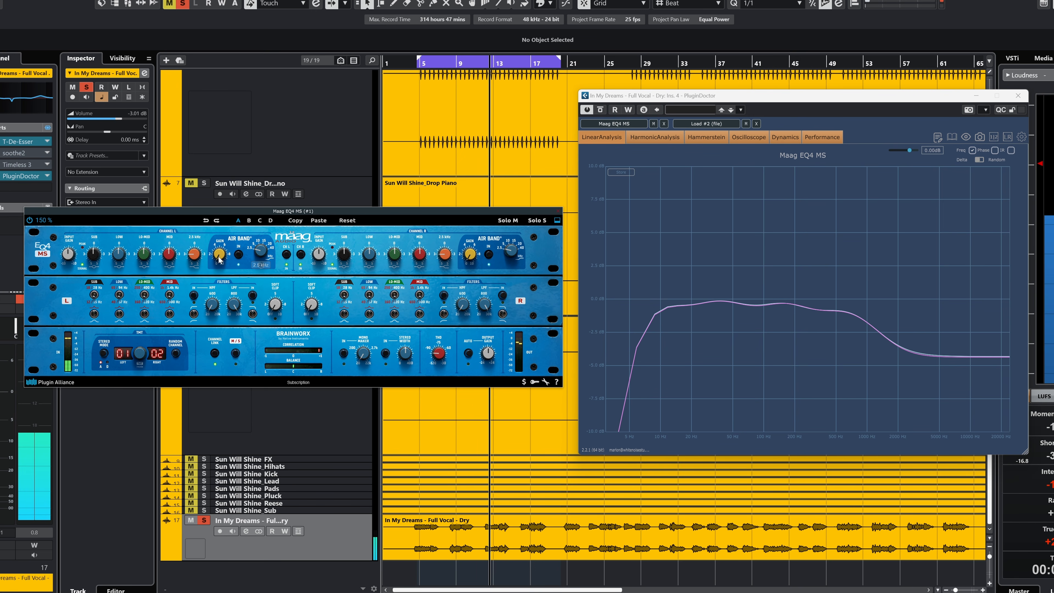
- Raise the Air Band gain and frequency, ease the 2.5 kHz cut, and bypass PluginDoctor for comparison
drag(219, 260, 263, 238)
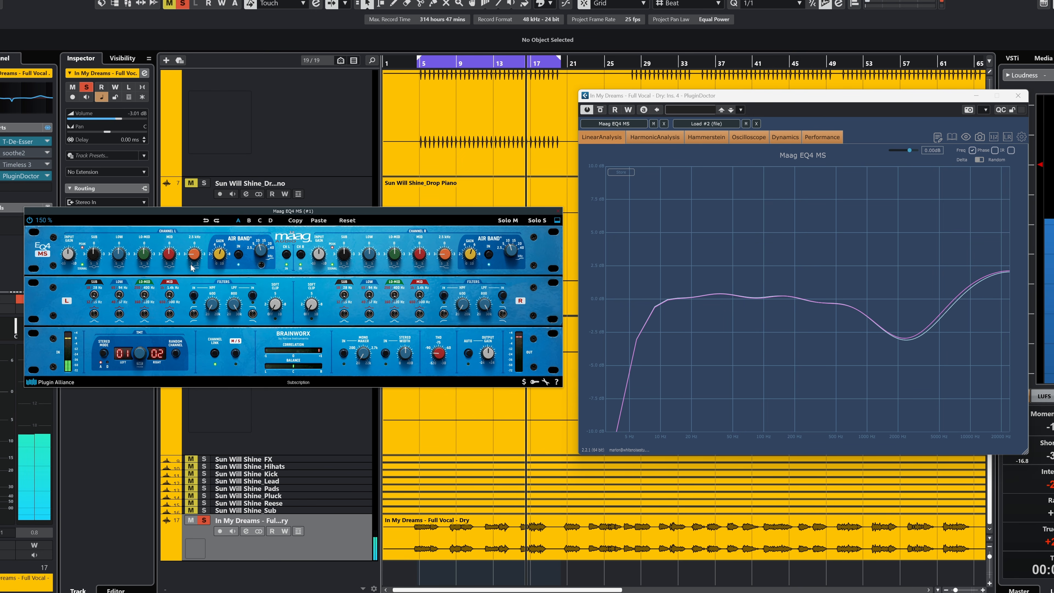
drag(194, 255, 202, 244)
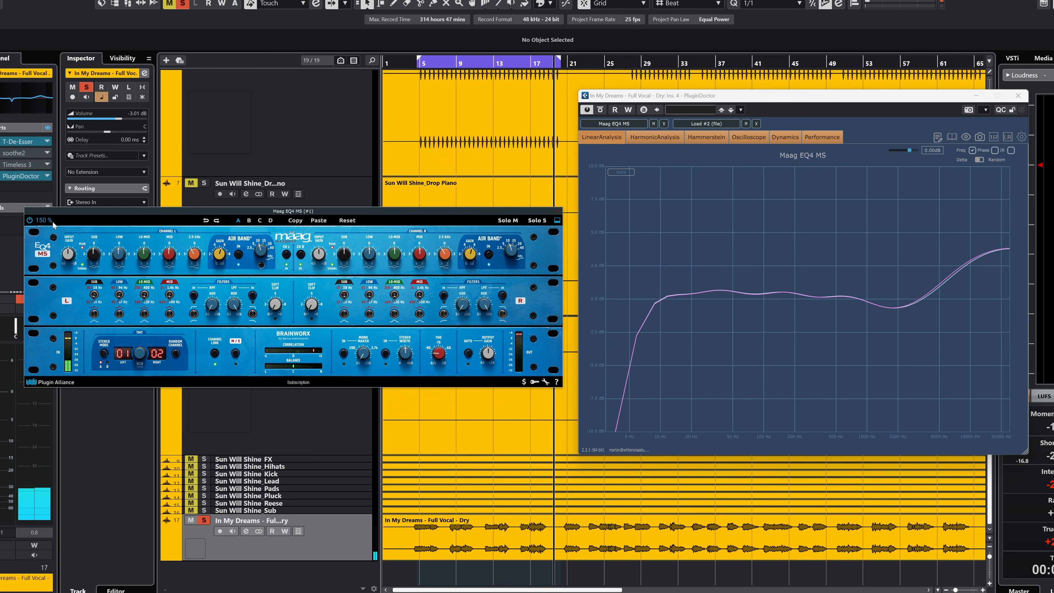
click(601, 114)
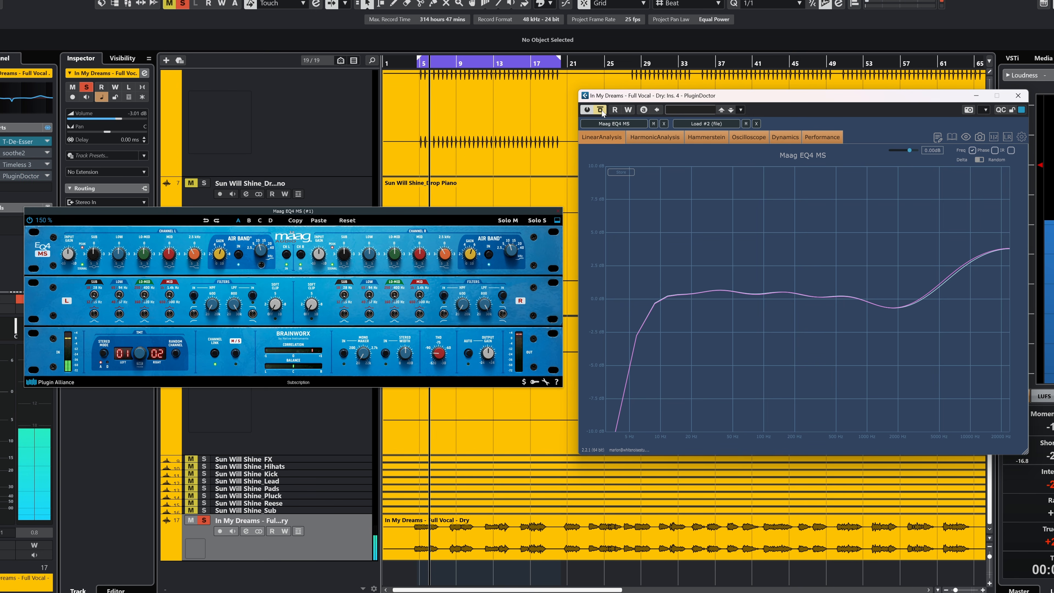